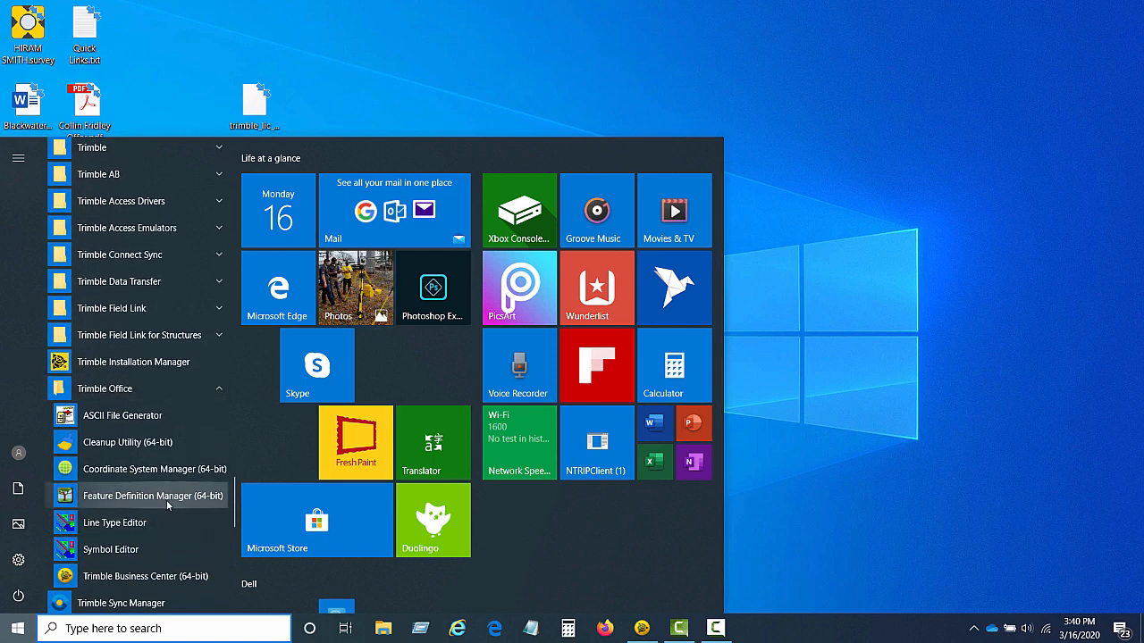
# Launch Feature Definition Manager (64-bit) and create a new feature definition file
pyautogui.click(167, 500)
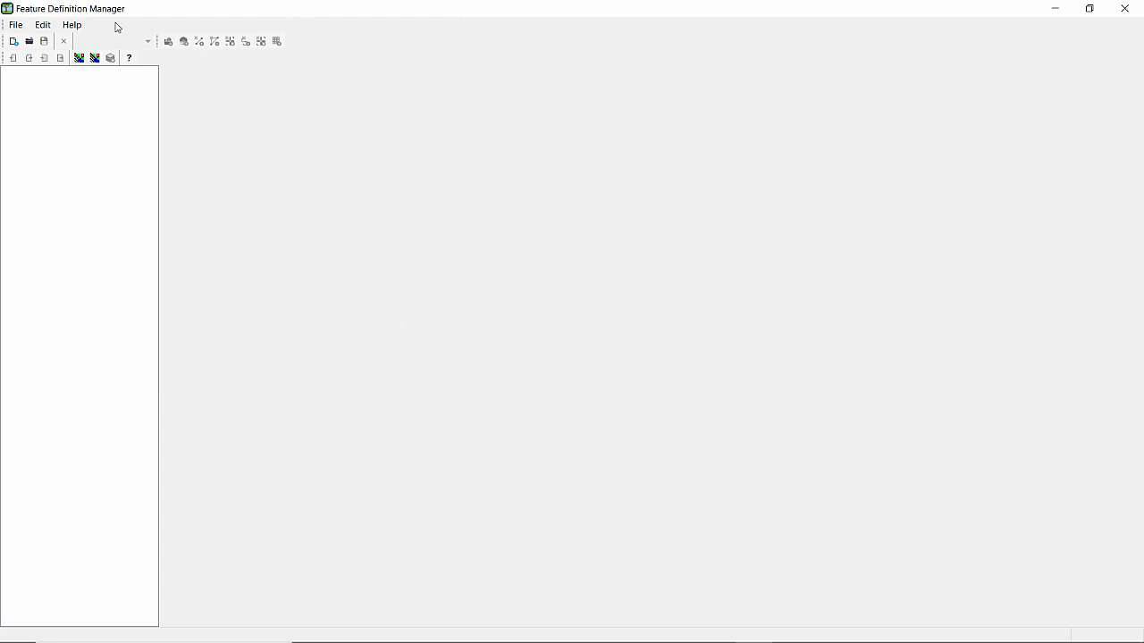
pyautogui.click(17, 26)
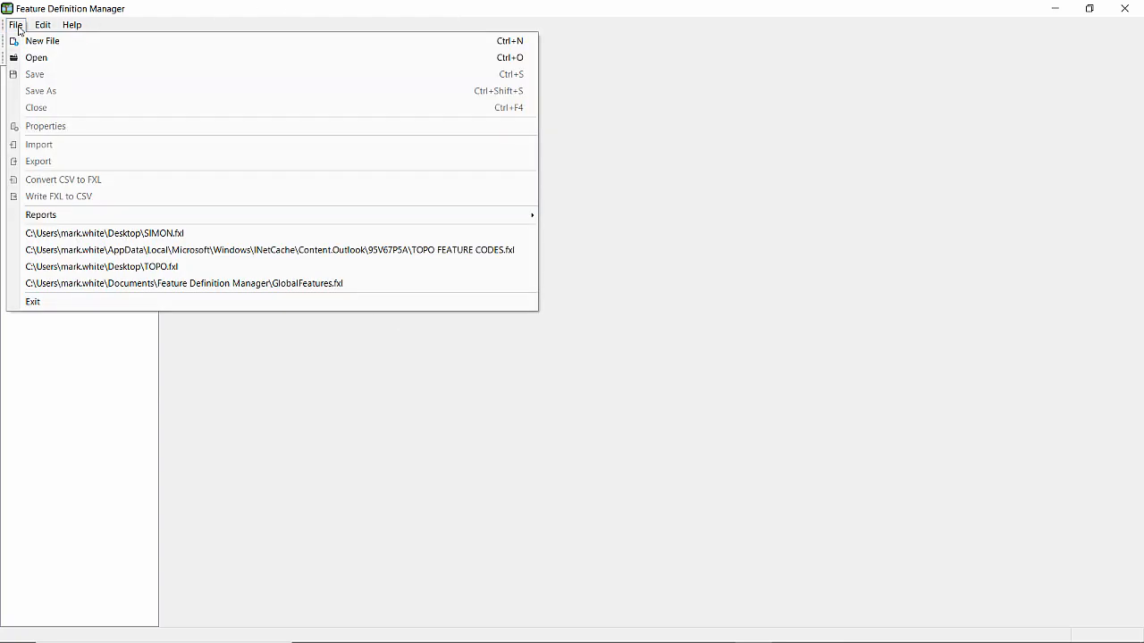
pyautogui.click(47, 42)
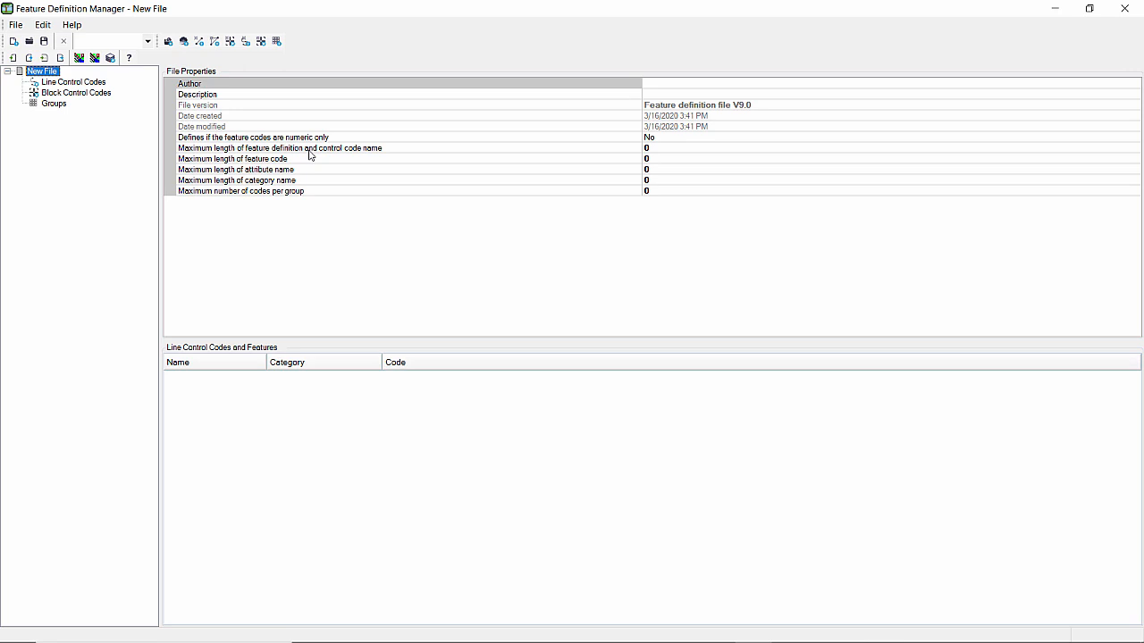
# Examine the Convert CSV to FXL tool's original file, points and lines views, and close it without converting anything
pyautogui.click(15, 25)
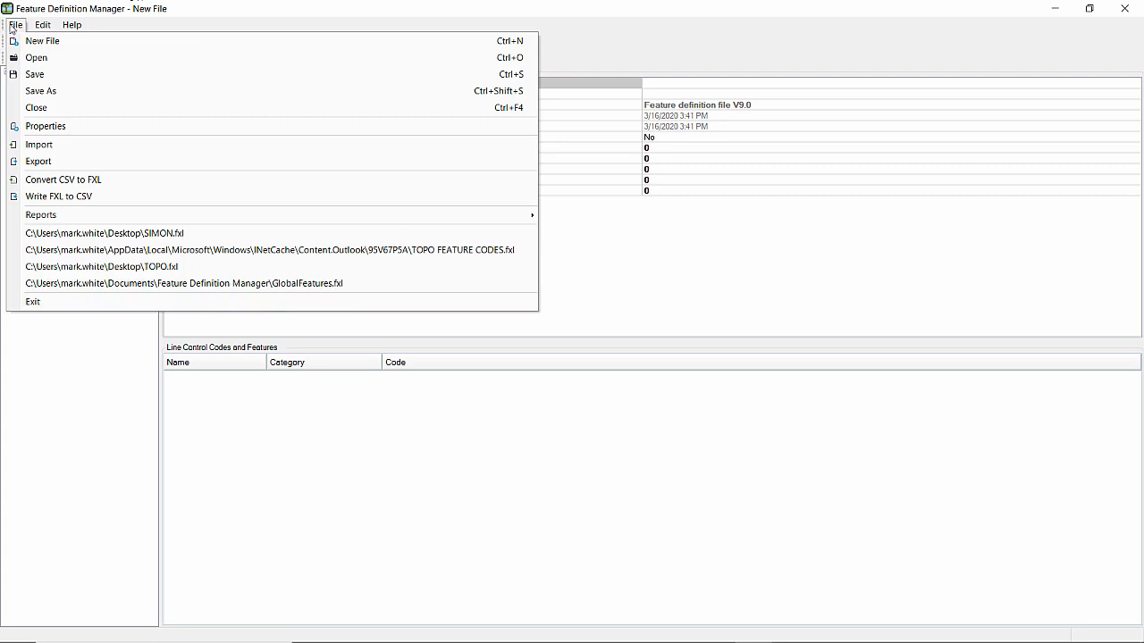
pyautogui.click(47, 183)
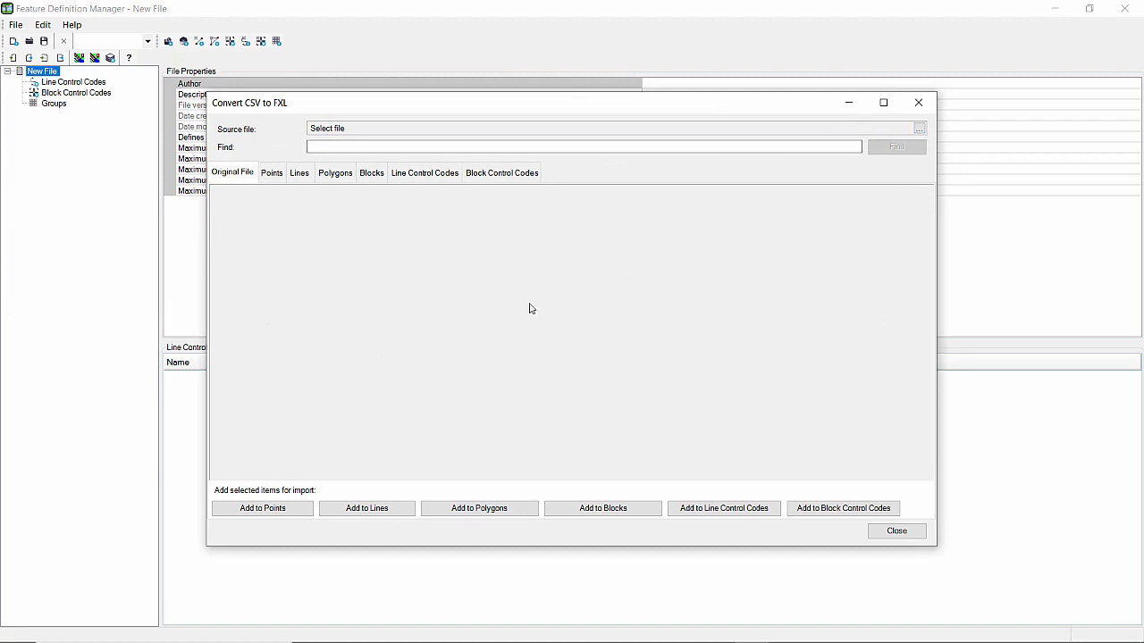
pyautogui.click(268, 177)
pyautogui.click(239, 175)
pyautogui.click(273, 175)
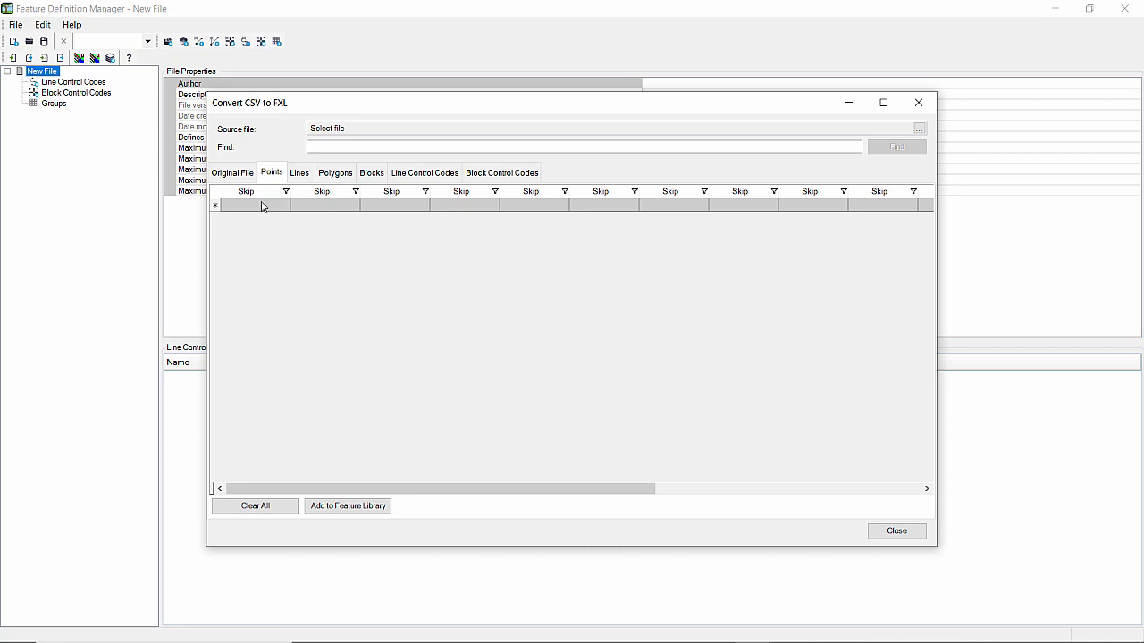
pyautogui.click(244, 174)
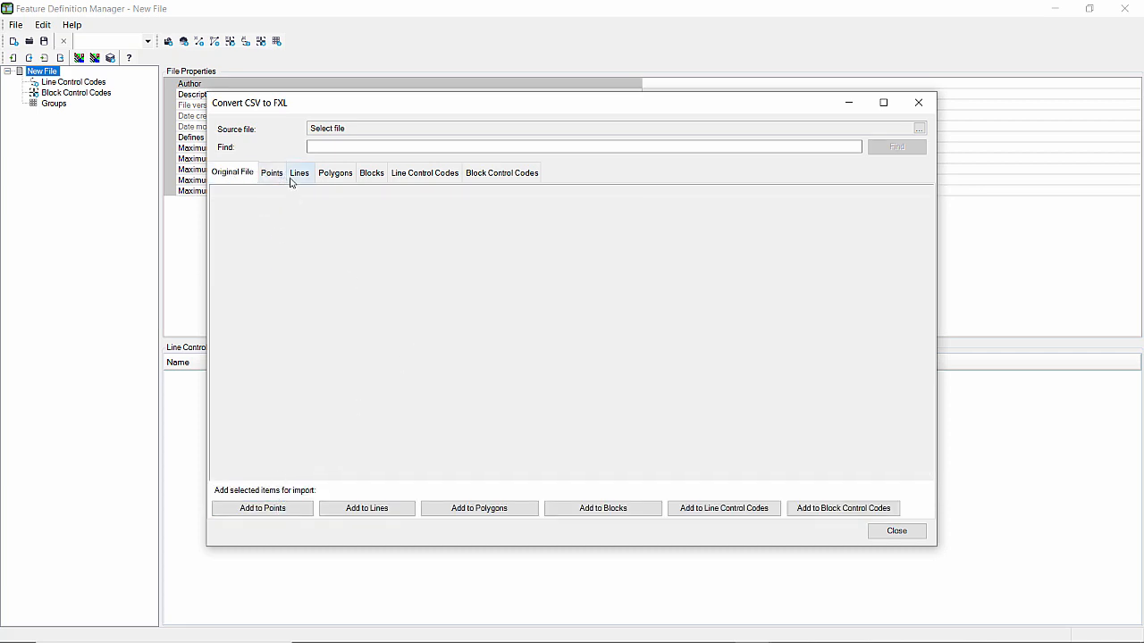
pyautogui.click(299, 175)
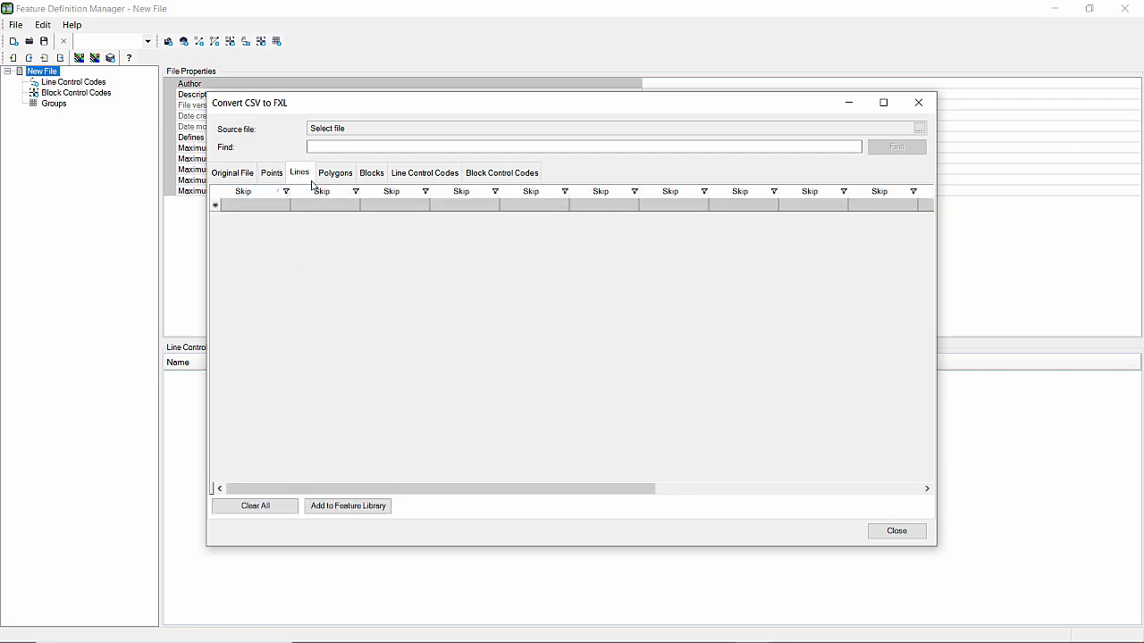
pyautogui.click(917, 104)
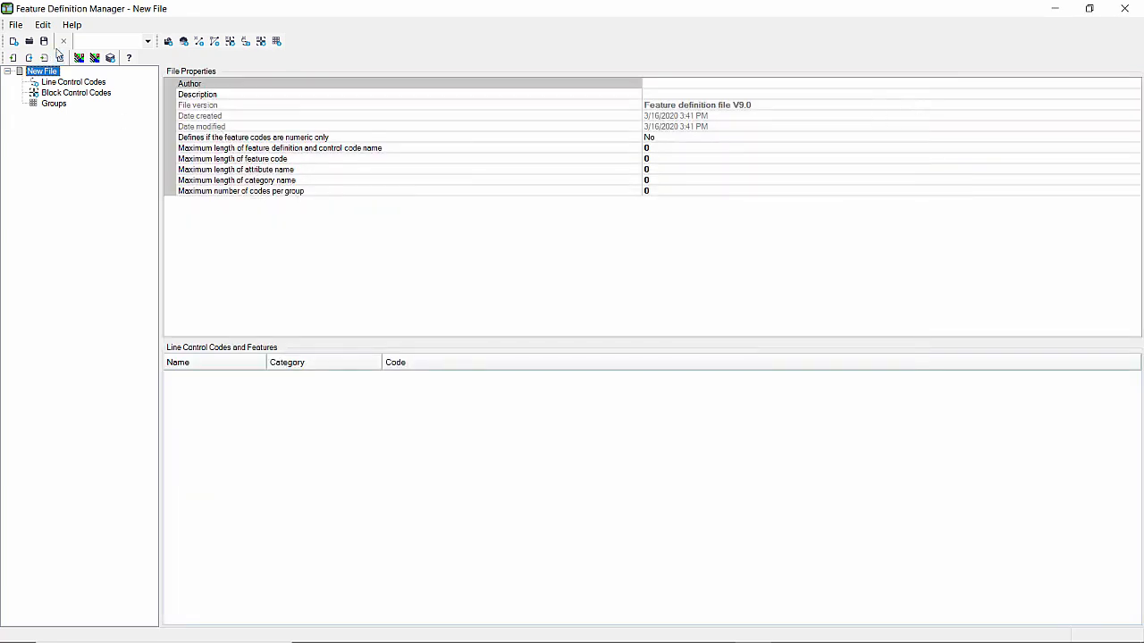
# Start a new point feature definition named FIRE HYDRANT with code FH and category TOPO
pyautogui.click(183, 42)
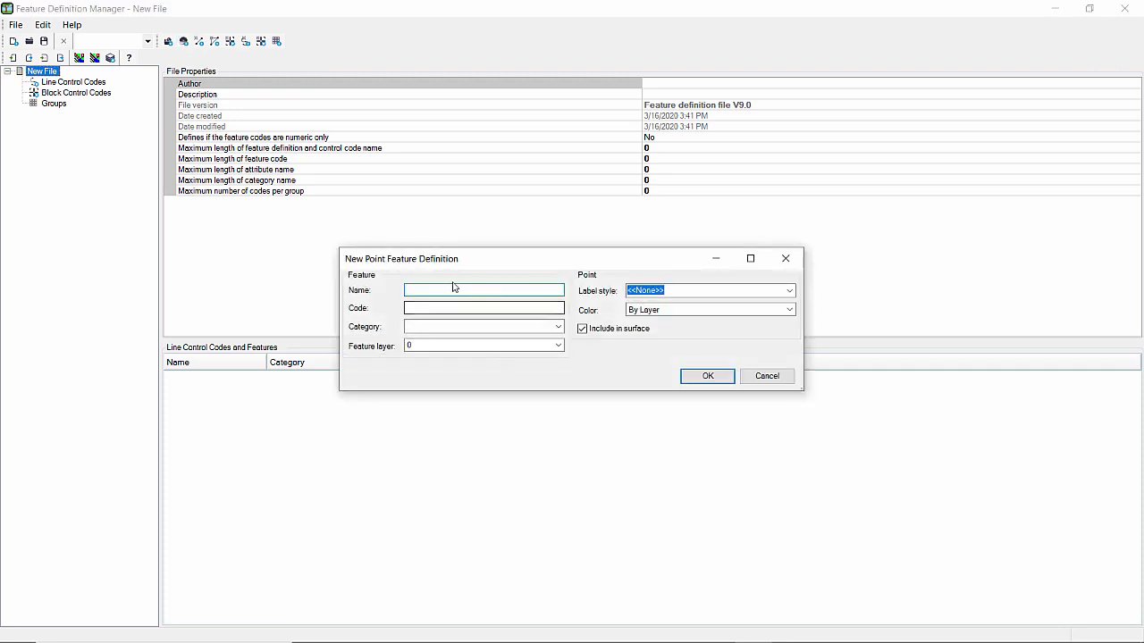
pyautogui.click(451, 287)
pyautogui.write('FR')
pyautogui.write('RE HYD')
pyautogui.write('AR')
pyautogui.press('BackSpace')
pyautogui.press('BackSpace')
pyautogui.write('RANY')
pyautogui.click(426, 307)
pyautogui.write('FH')
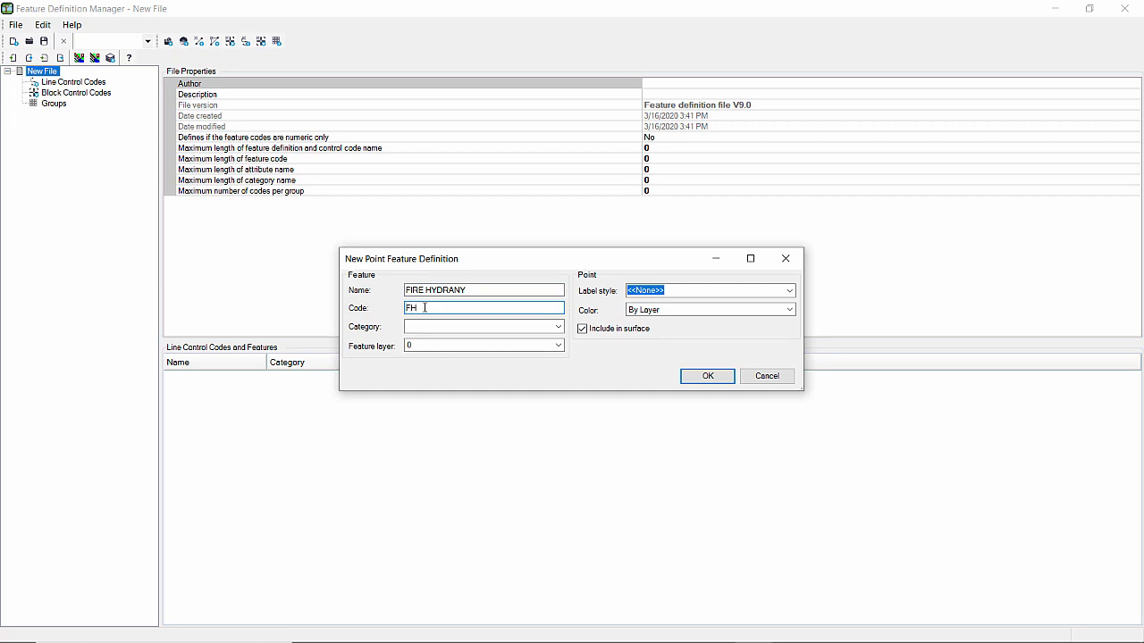
pyautogui.click(469, 289)
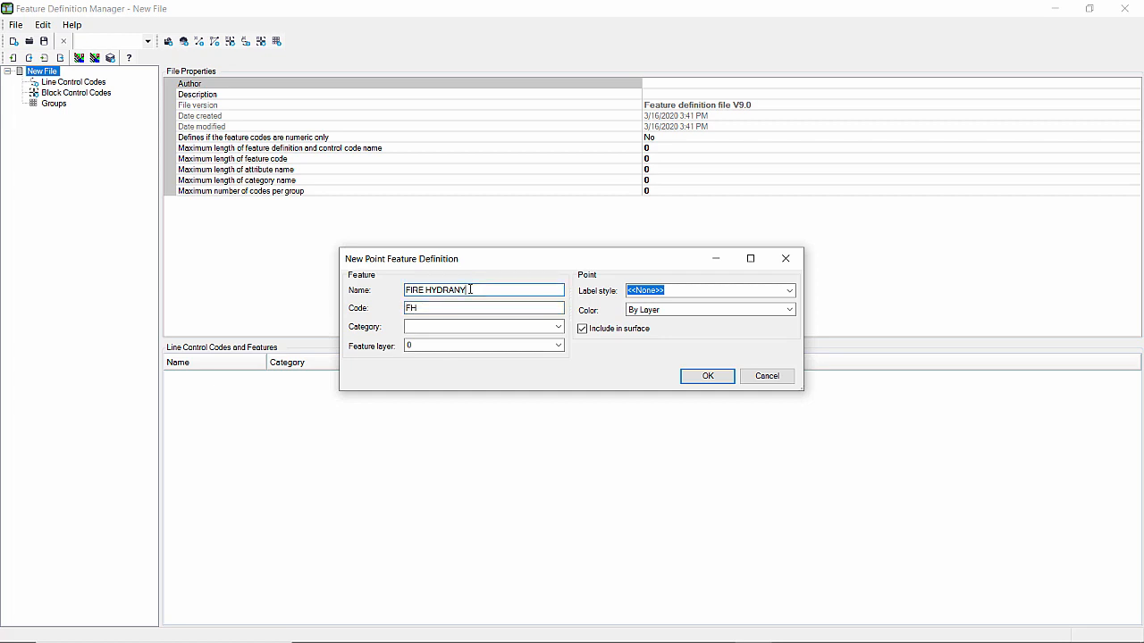
pyautogui.press('BackSpace')
pyautogui.write('T')
pyautogui.click(430, 327)
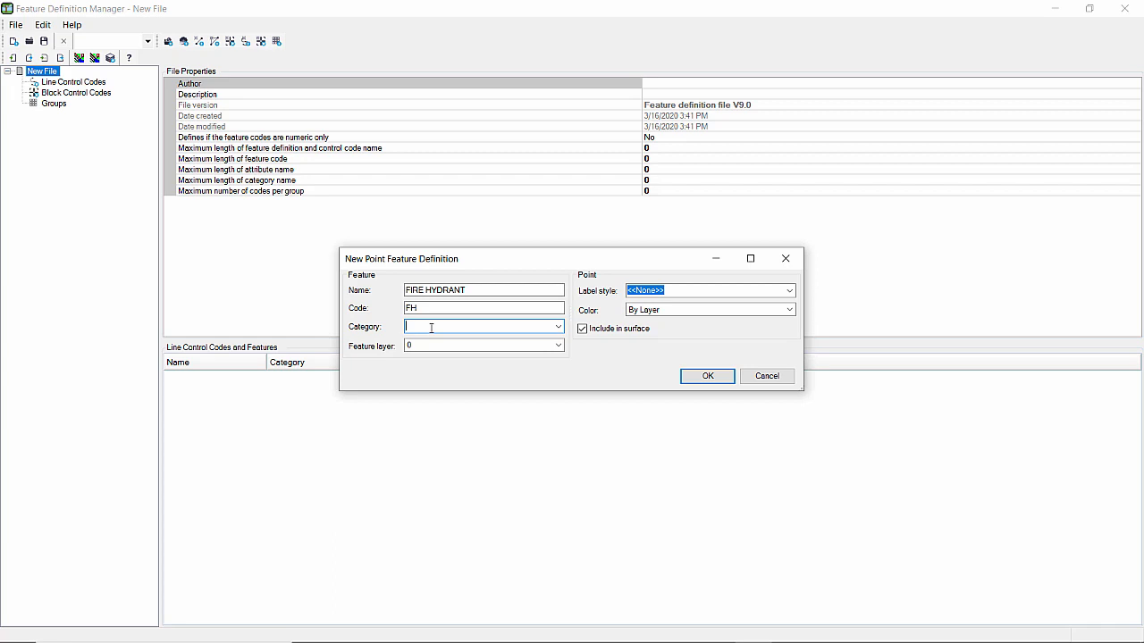
pyautogui.write('TOPO')
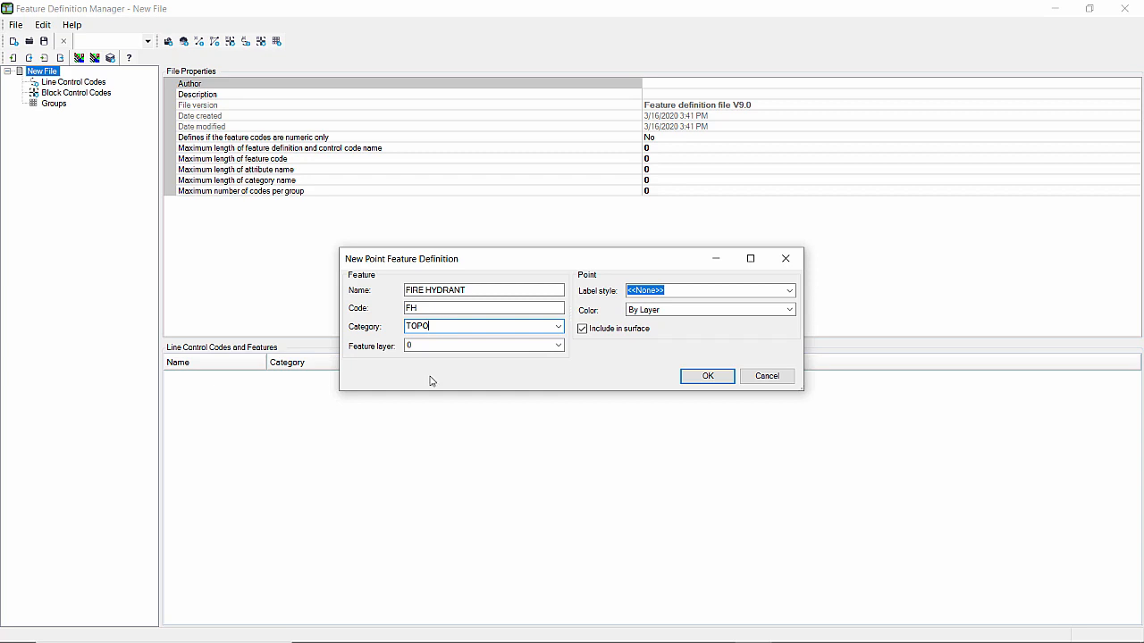
# Create a new layer named LAYER1 and assign it as the fire hydrant's feature layer
pyautogui.click(556, 346)
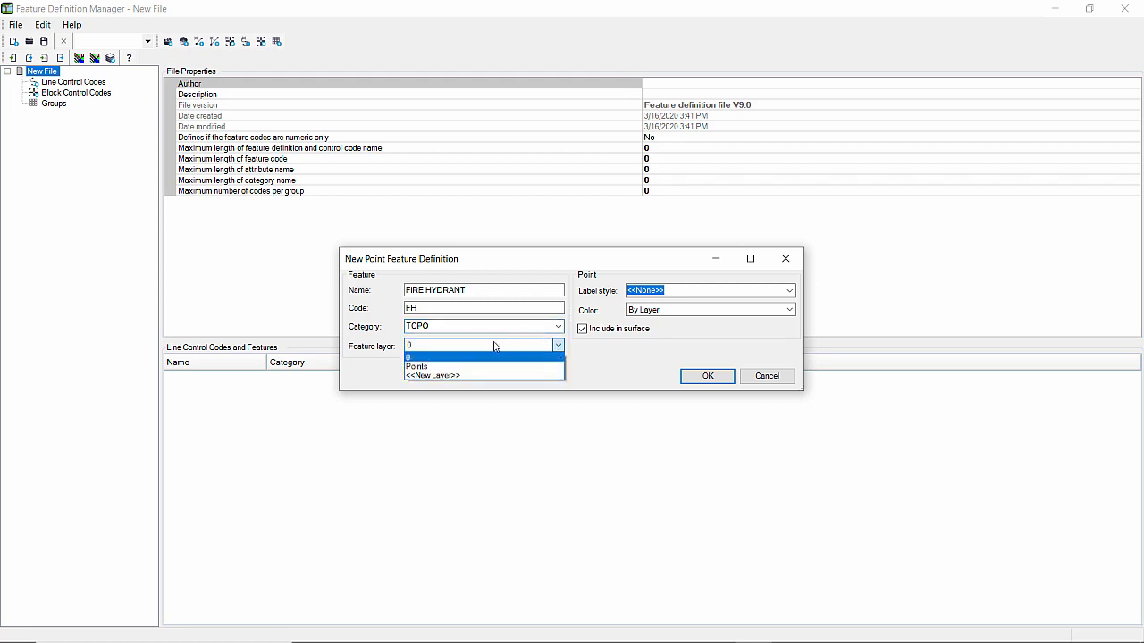
pyautogui.click(437, 376)
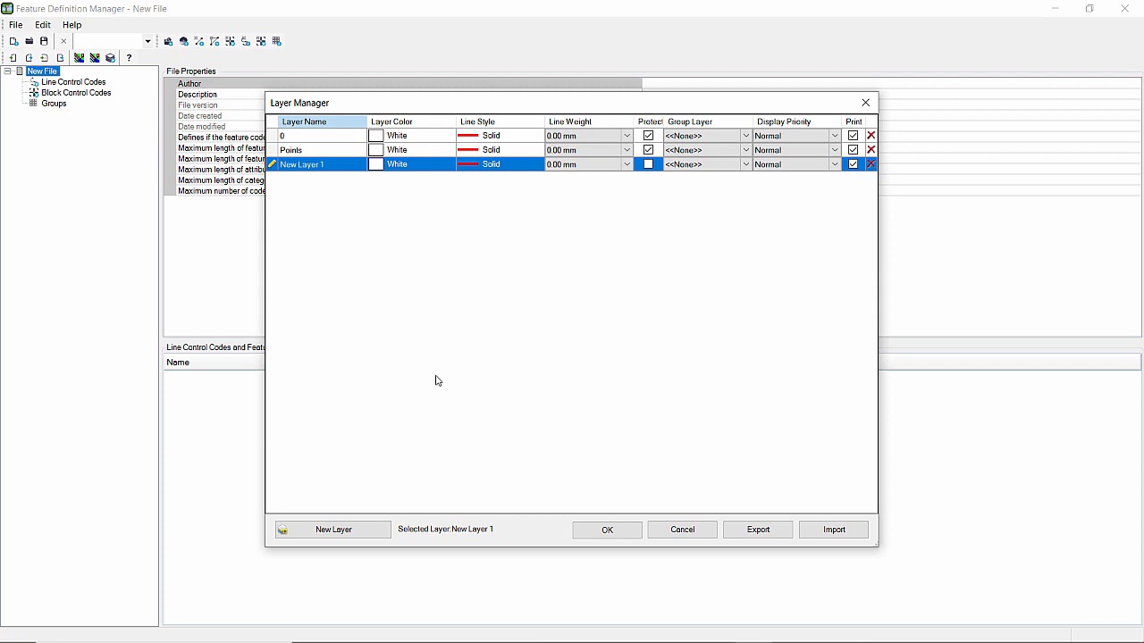
pyautogui.click(827, 532)
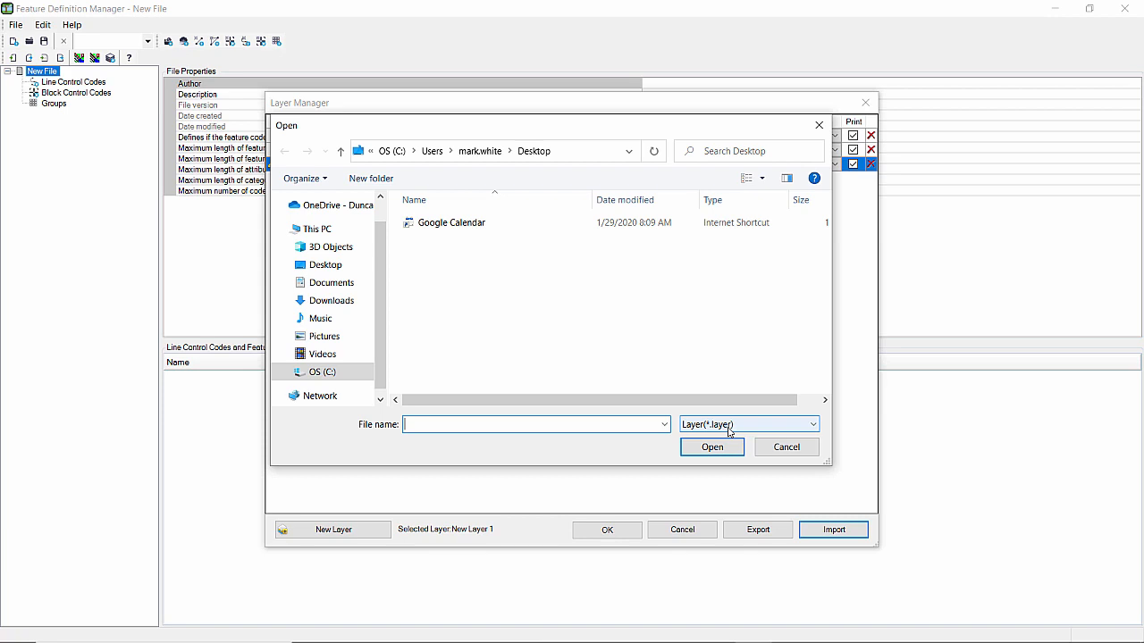
pyautogui.click(778, 448)
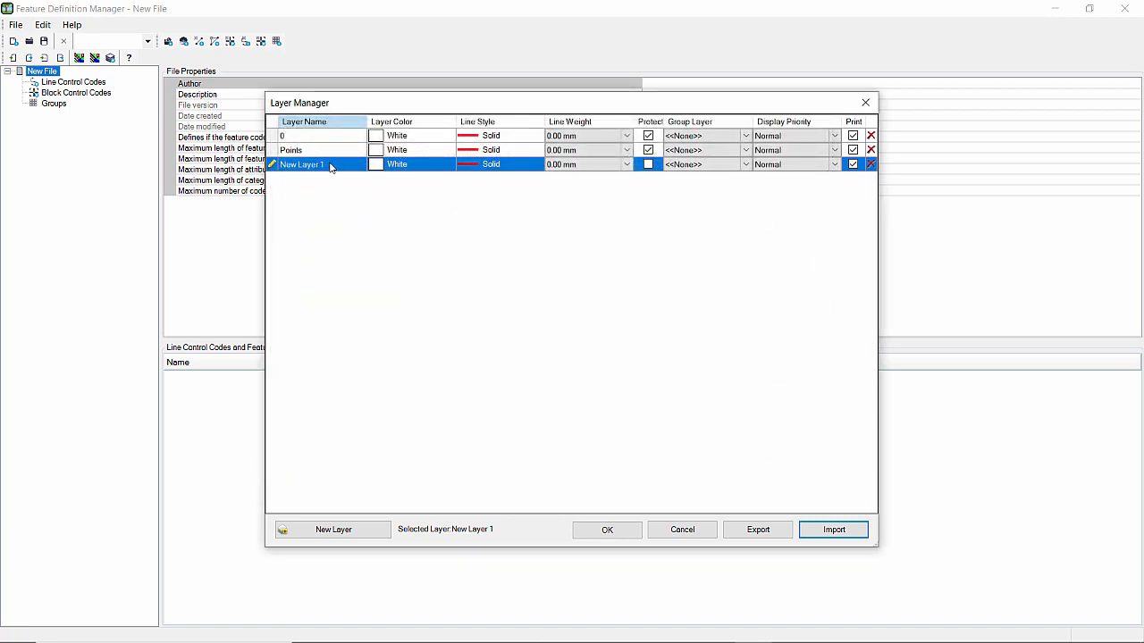
pyautogui.click(329, 165)
pyautogui.write('LKAYER1')
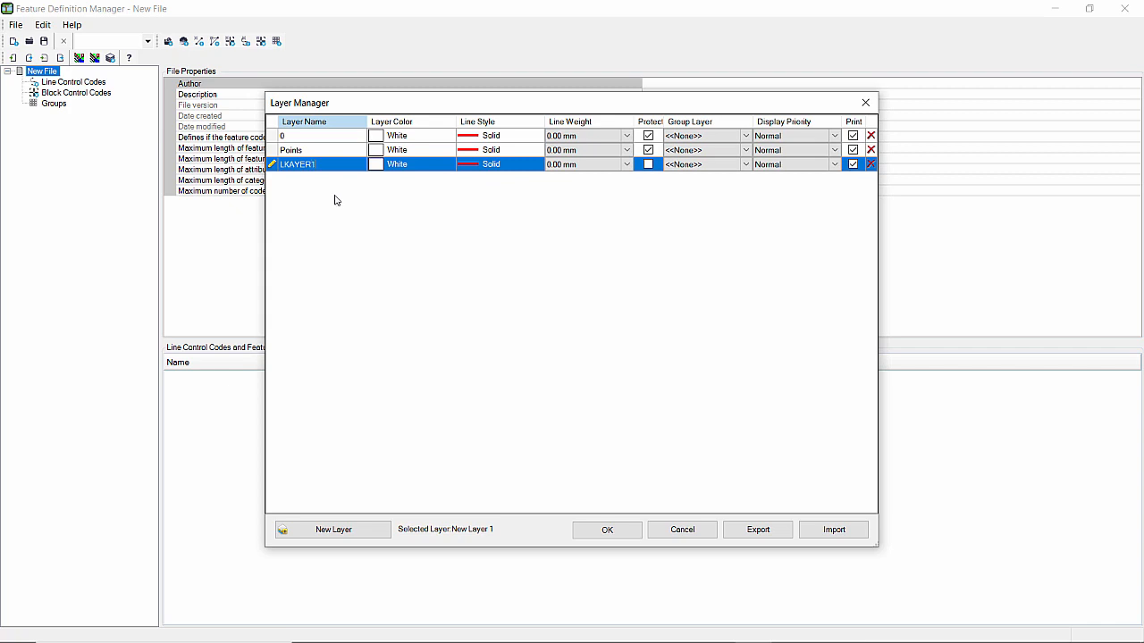
pyautogui.click(292, 165)
pyautogui.press('BackSpace')
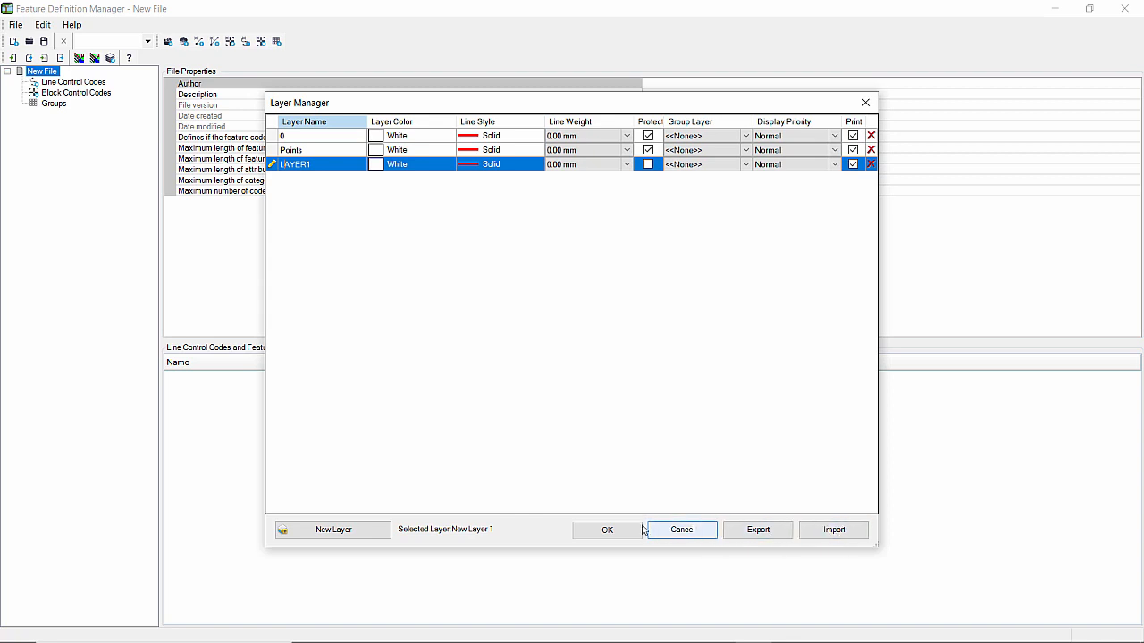
pyautogui.click(596, 531)
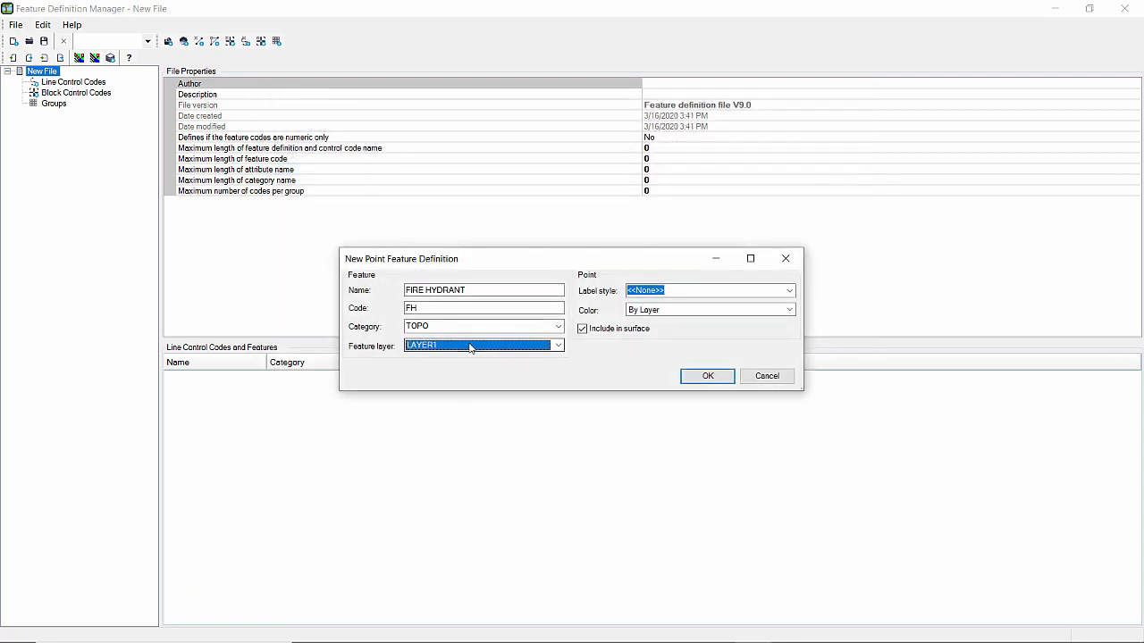
pyautogui.click(789, 291)
pyautogui.click(684, 318)
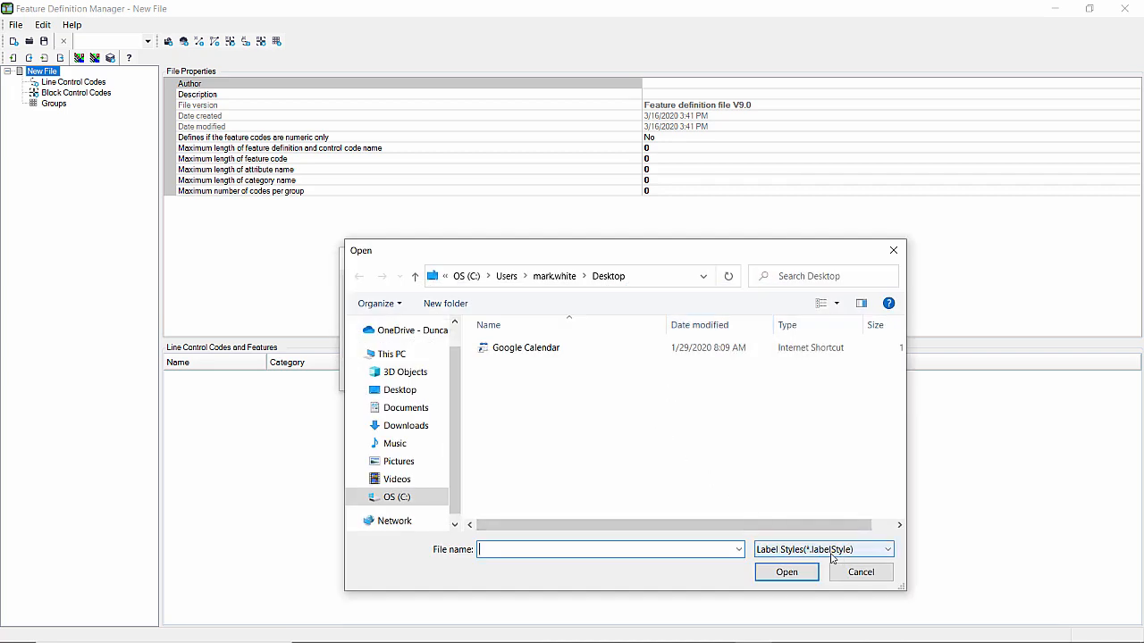
pyautogui.click(861, 572)
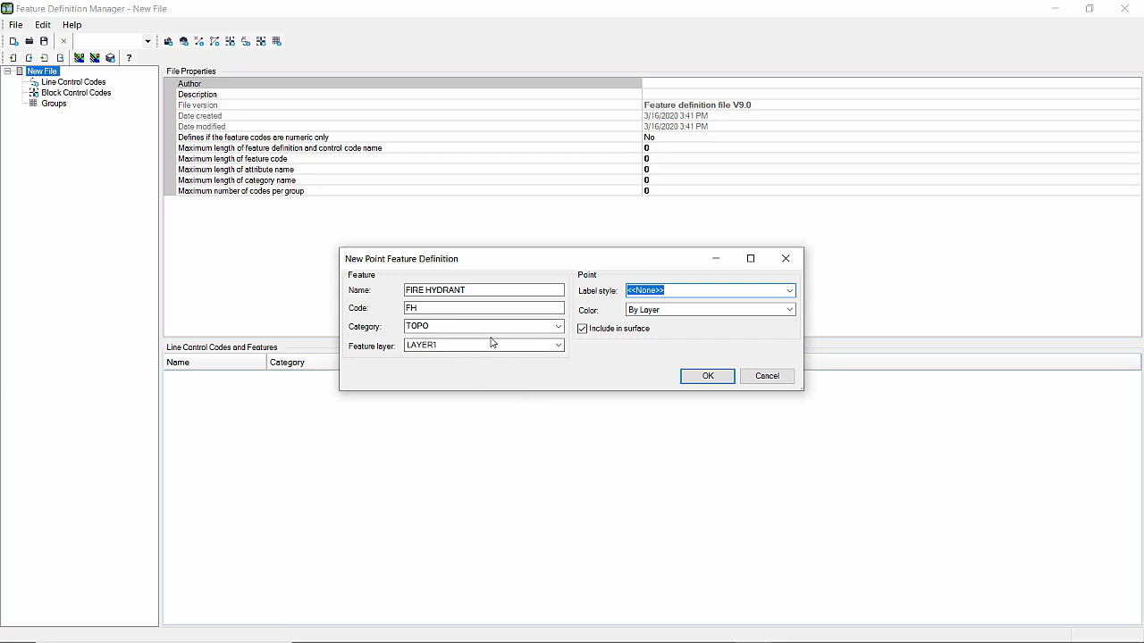
# Accept the FIRE HYDRANT point feature definition and look through the attribute types that can be added to it
pyautogui.click(721, 378)
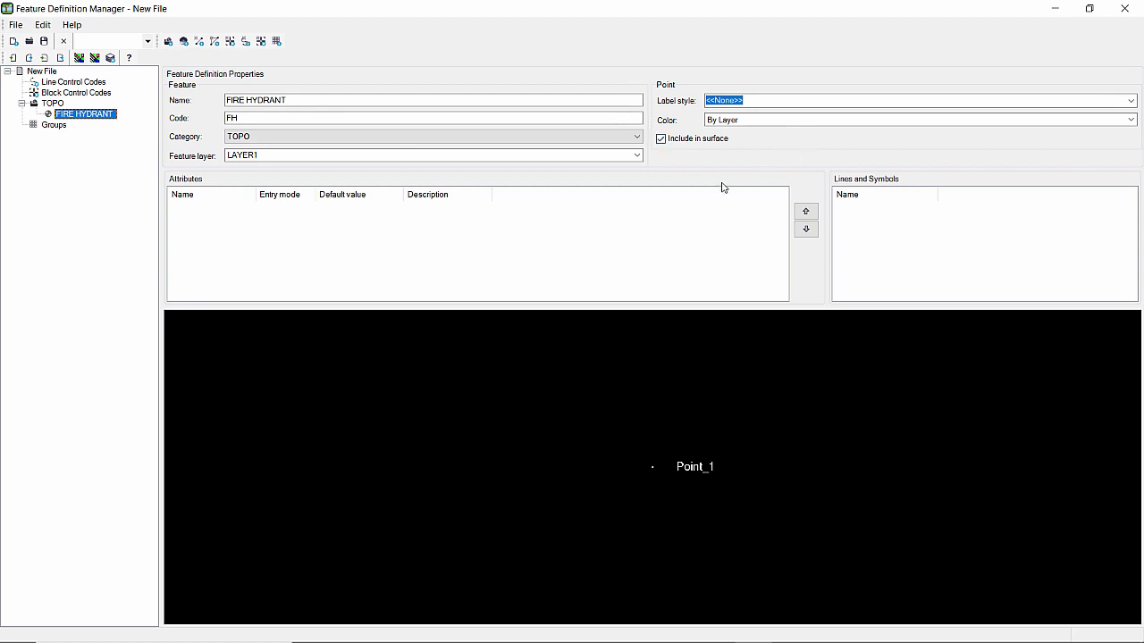
pyautogui.rightClick(294, 226)
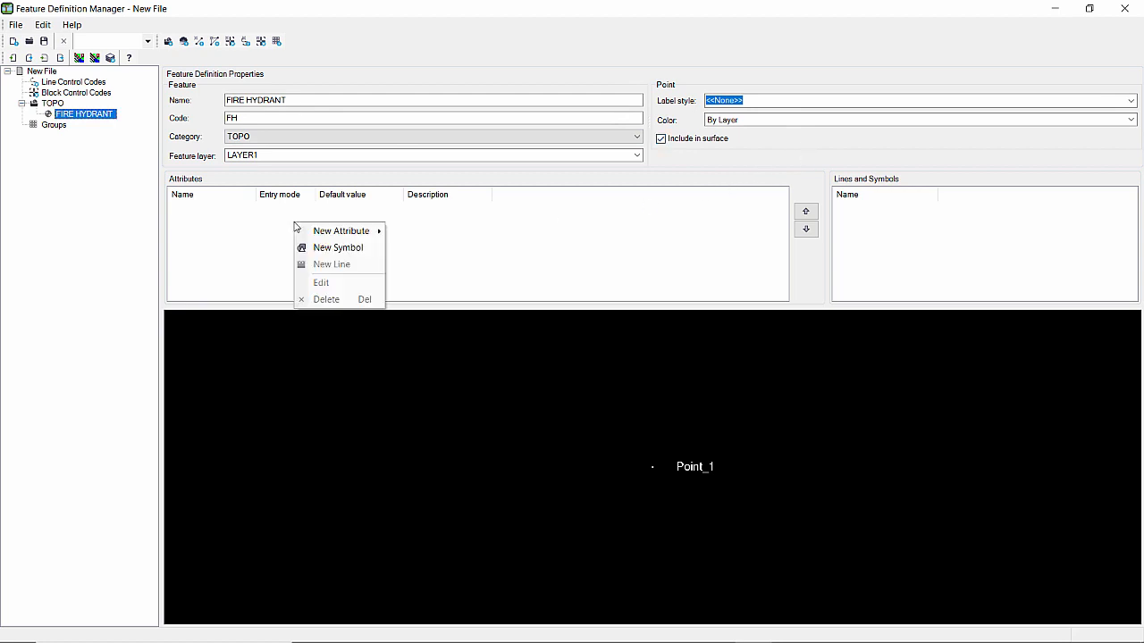
pyautogui.moveTo(357, 231)
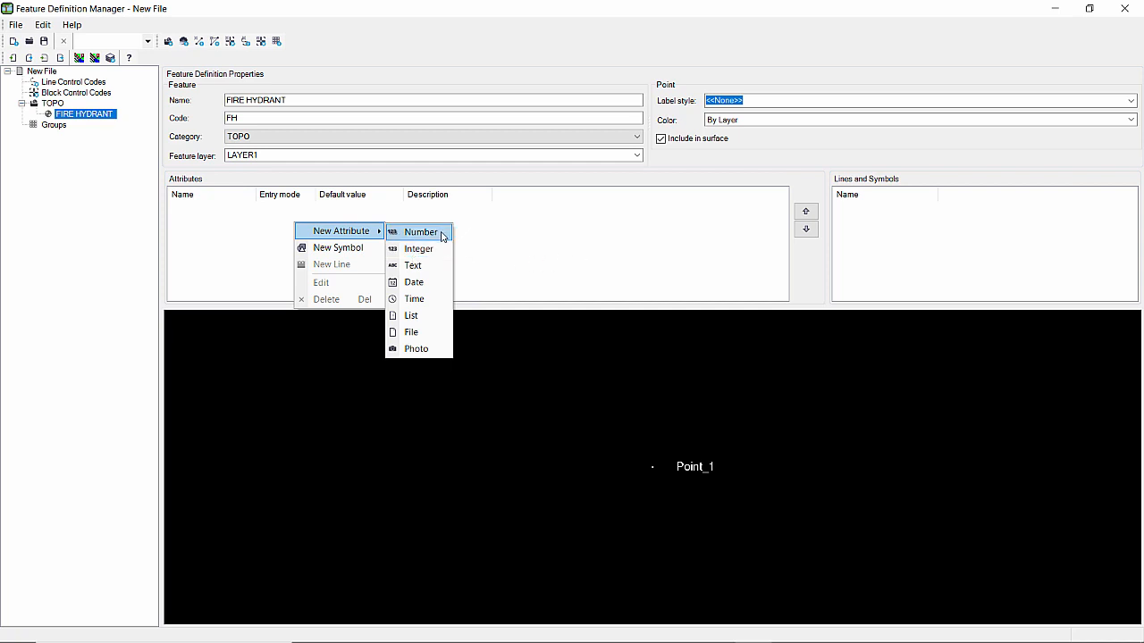
pyautogui.click(609, 254)
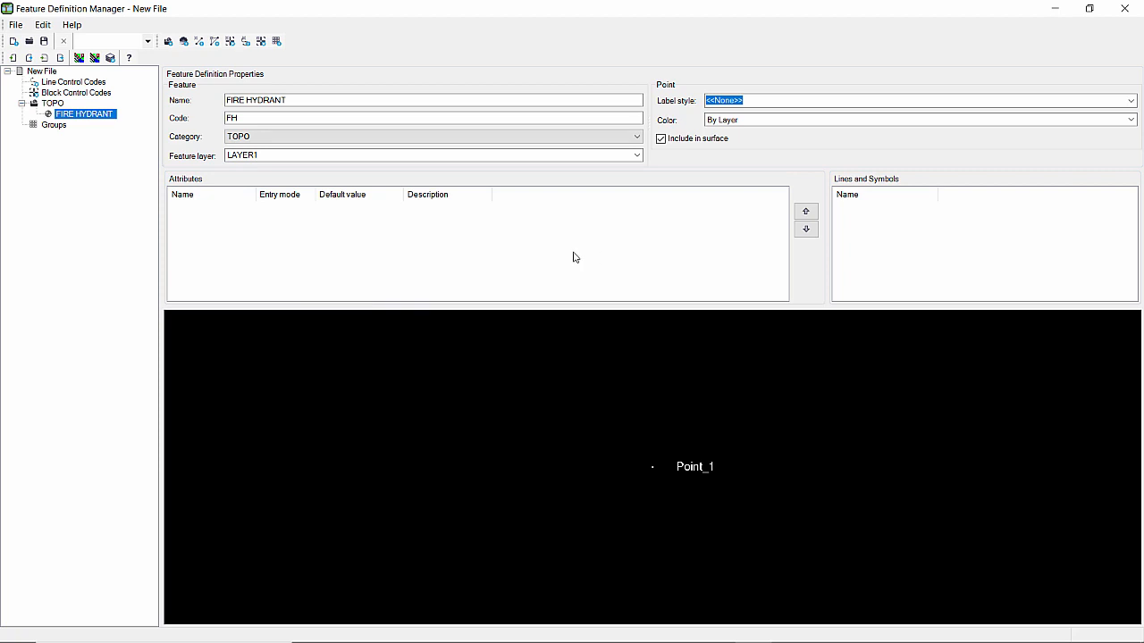
# Create a point feature definition named SANITARY MANHOLE with code SSMH, category TOPO and feature layer LAYER1
pyautogui.click(184, 41)
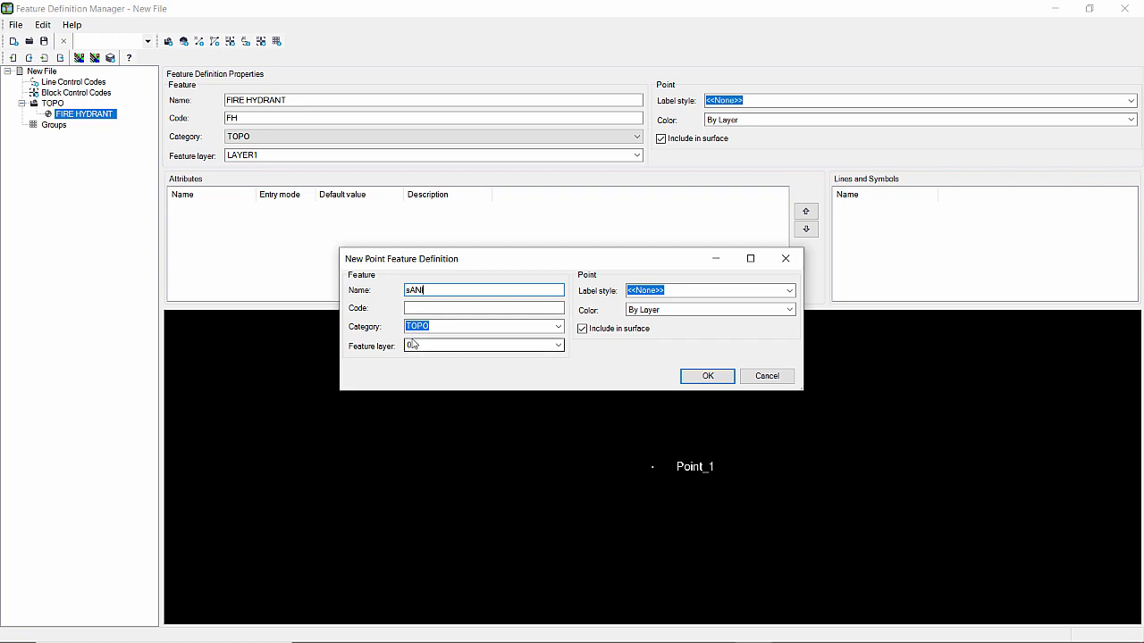
pyautogui.write('SANITARY')
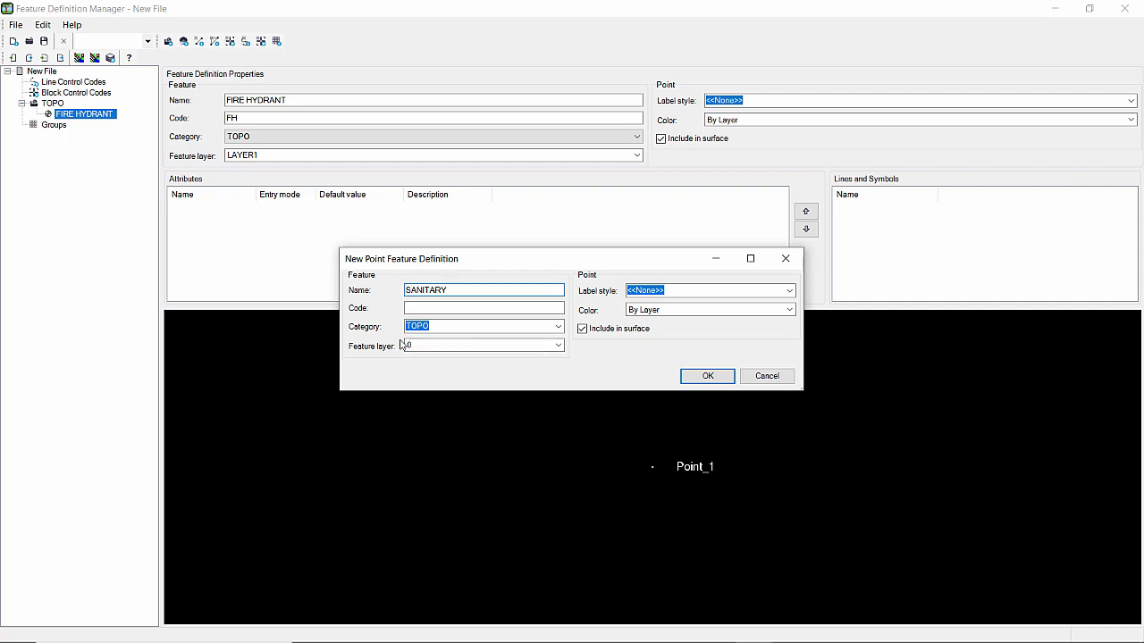
pyautogui.write(' MANHOLE')
pyautogui.click(416, 307)
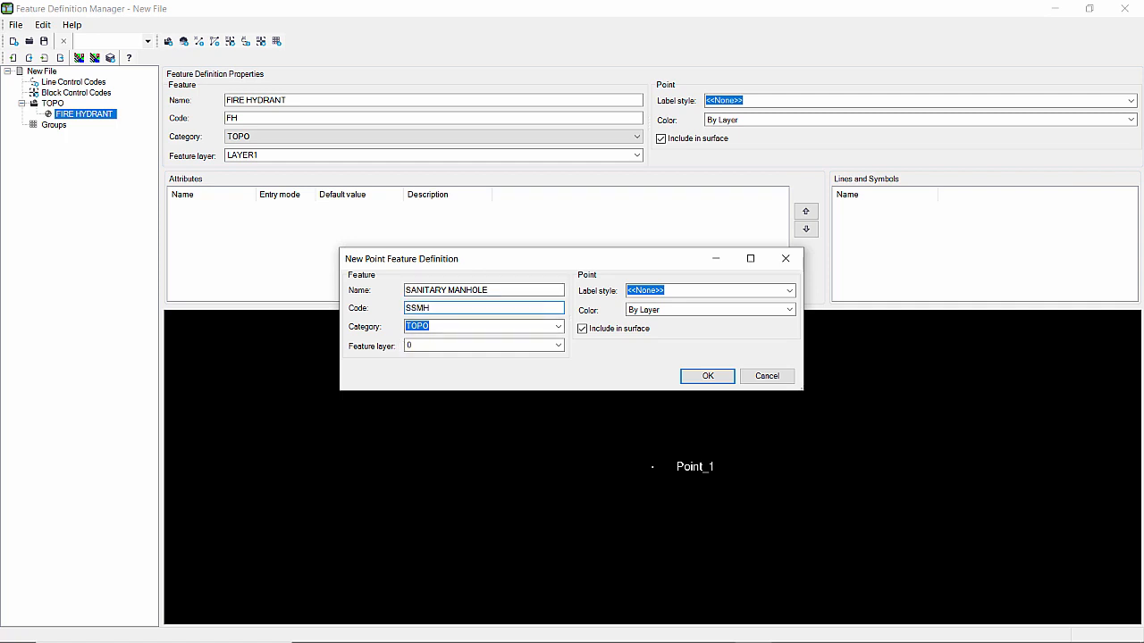
pyautogui.click(466, 350)
pyautogui.click(559, 347)
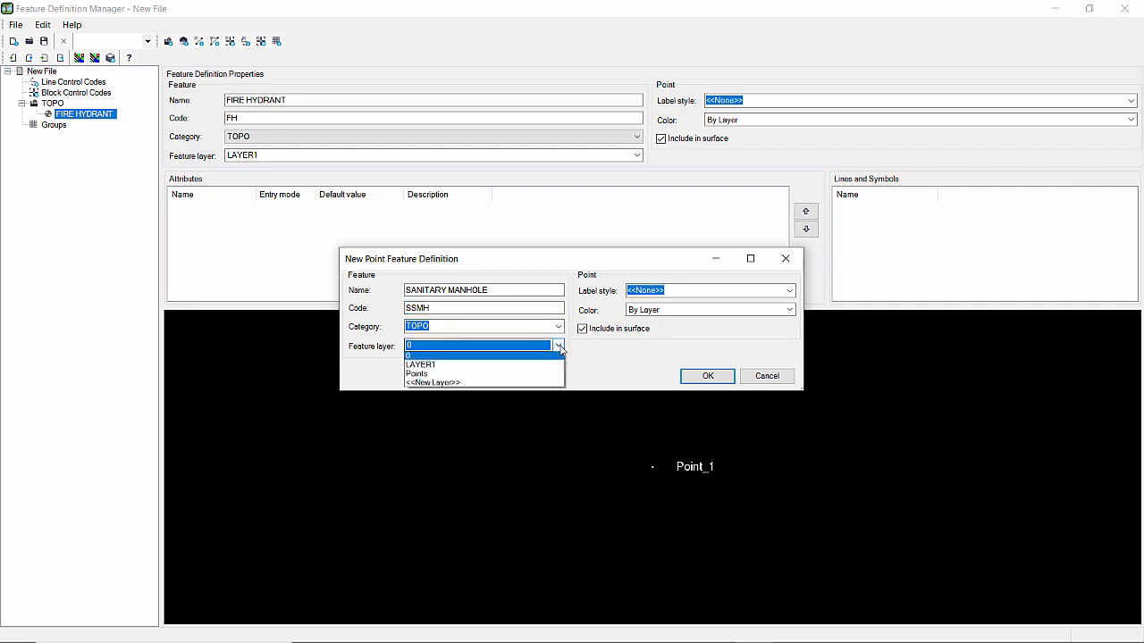
pyautogui.click(483, 366)
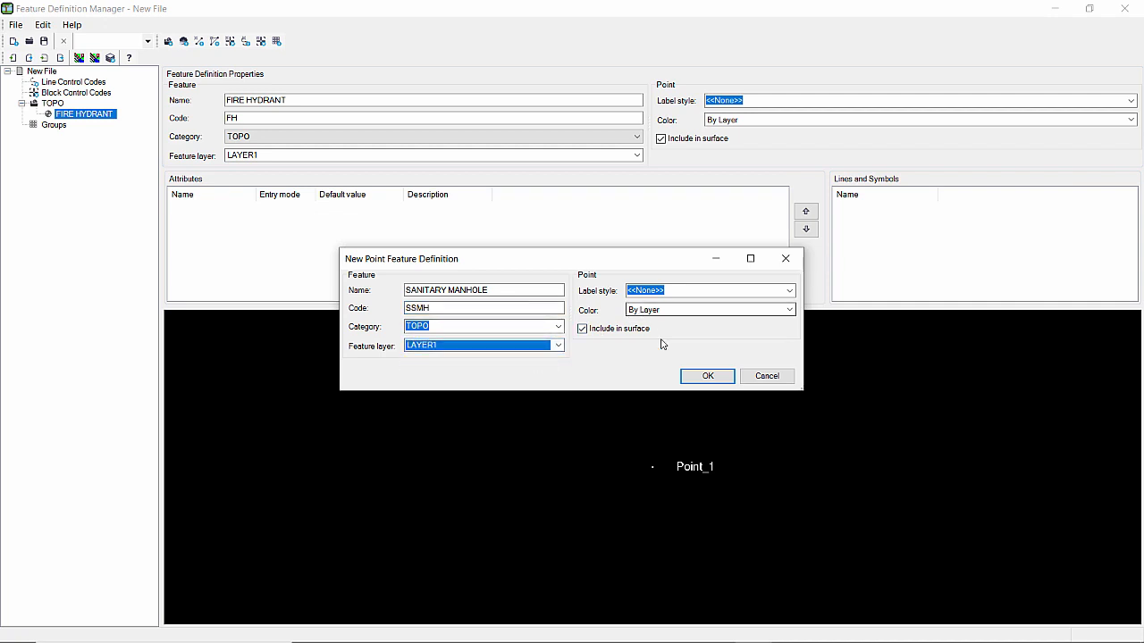
pyautogui.click(706, 376)
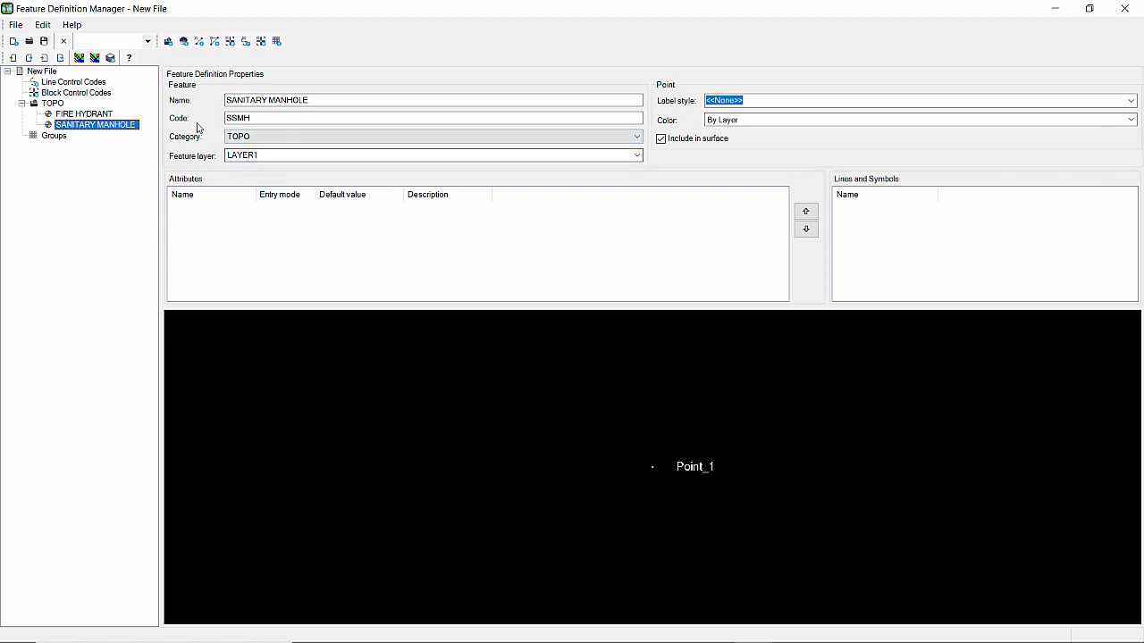
# Open the feature definition file's properties and list of features
pyautogui.click(15, 25)
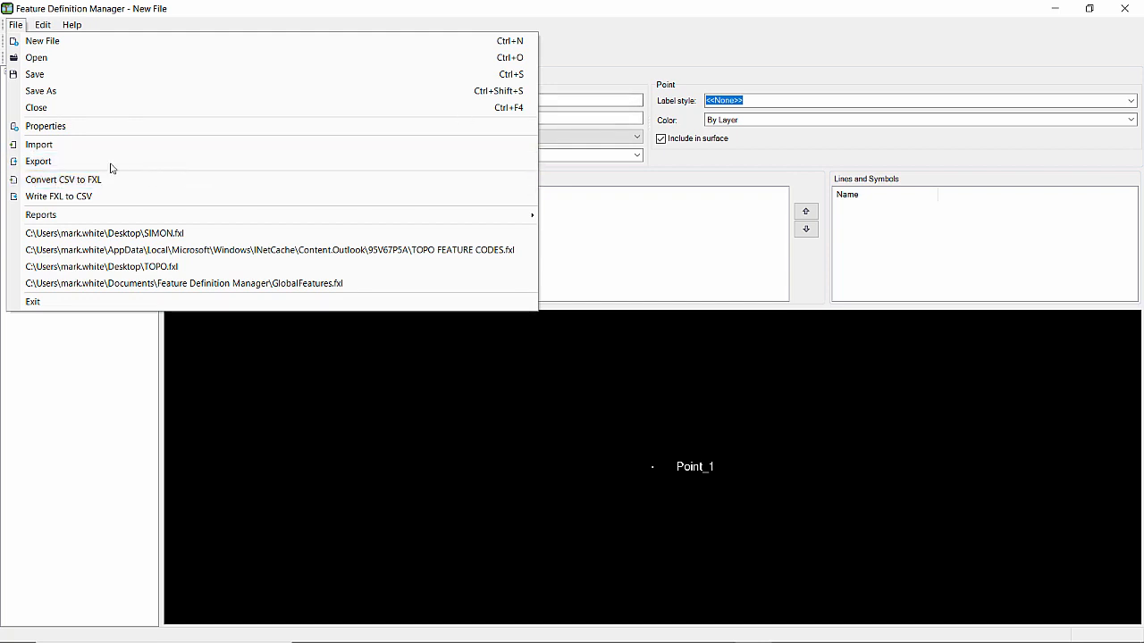
pyautogui.click(71, 127)
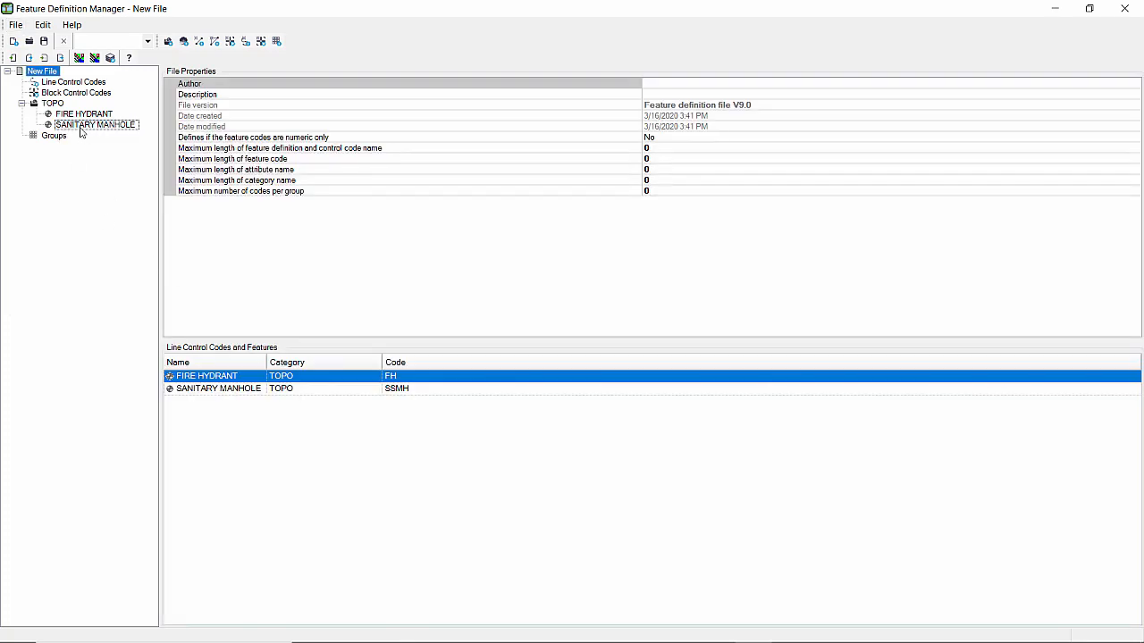
# Check the display unit in the feature definition preferences and keep it at US survey foot
pyautogui.click(40, 26)
pyautogui.click(73, 109)
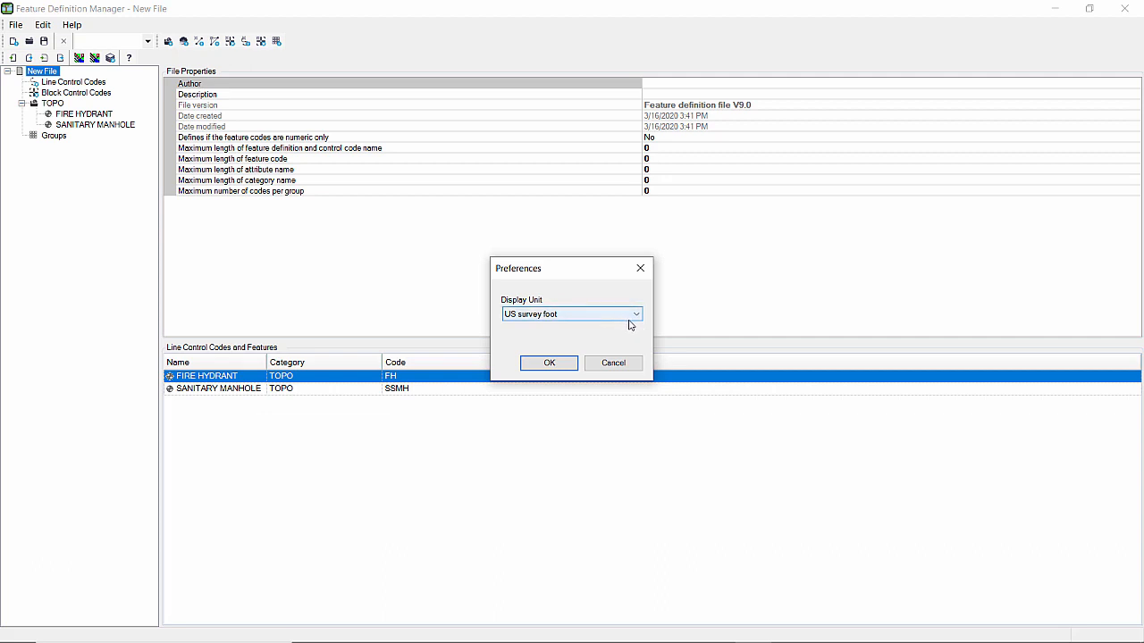
pyautogui.click(569, 367)
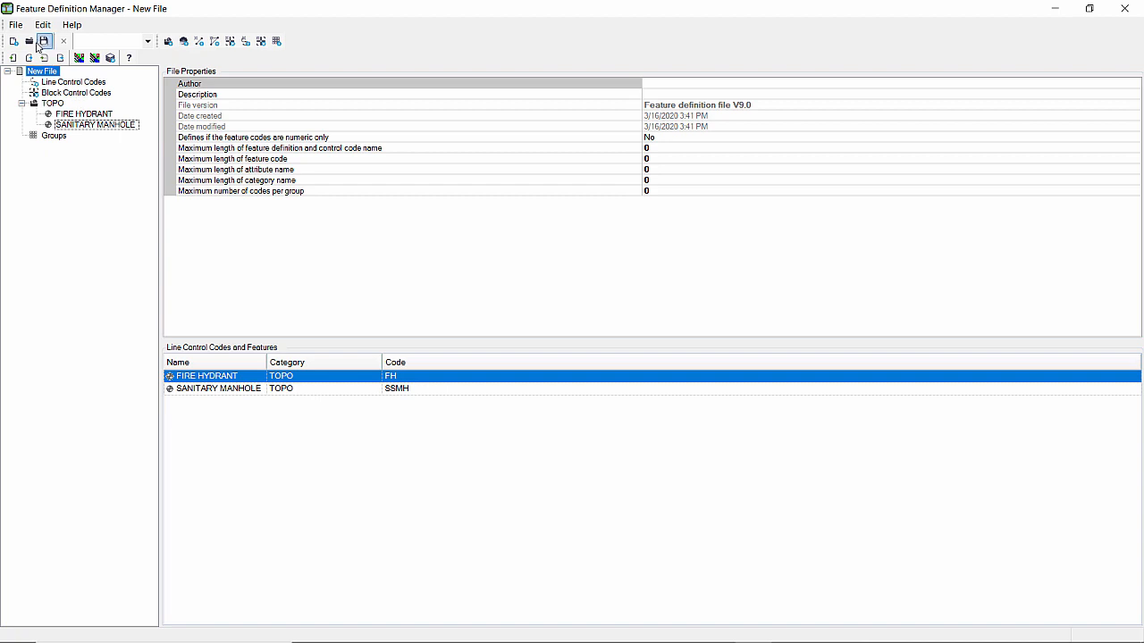
# Start a new line feature definition named CENTER LINE with code CL in a new ROADWAY category
pyautogui.click(198, 41)
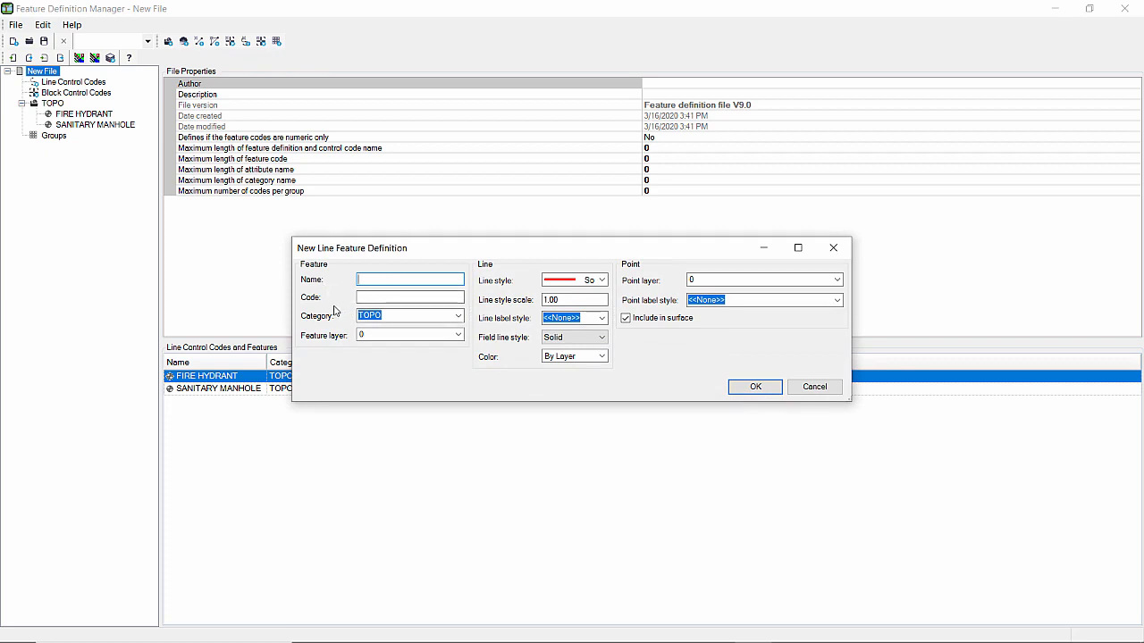
pyautogui.write('CENTER LINE')
pyautogui.press('Tab')
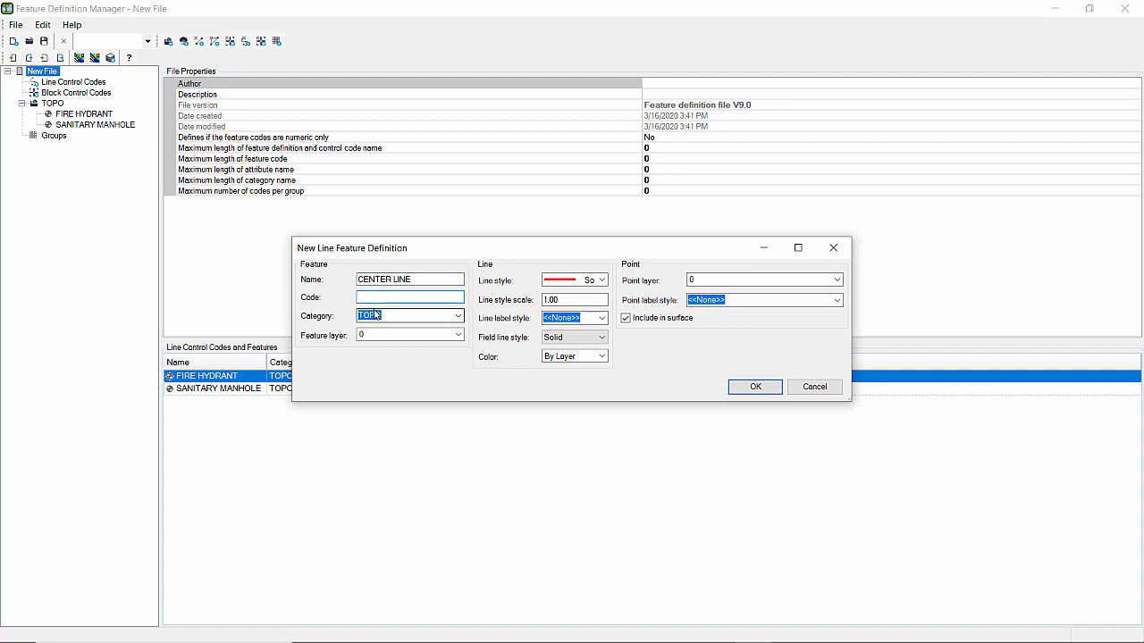
pyautogui.write('CL')
pyautogui.click(422, 318)
pyautogui.click(422, 318)
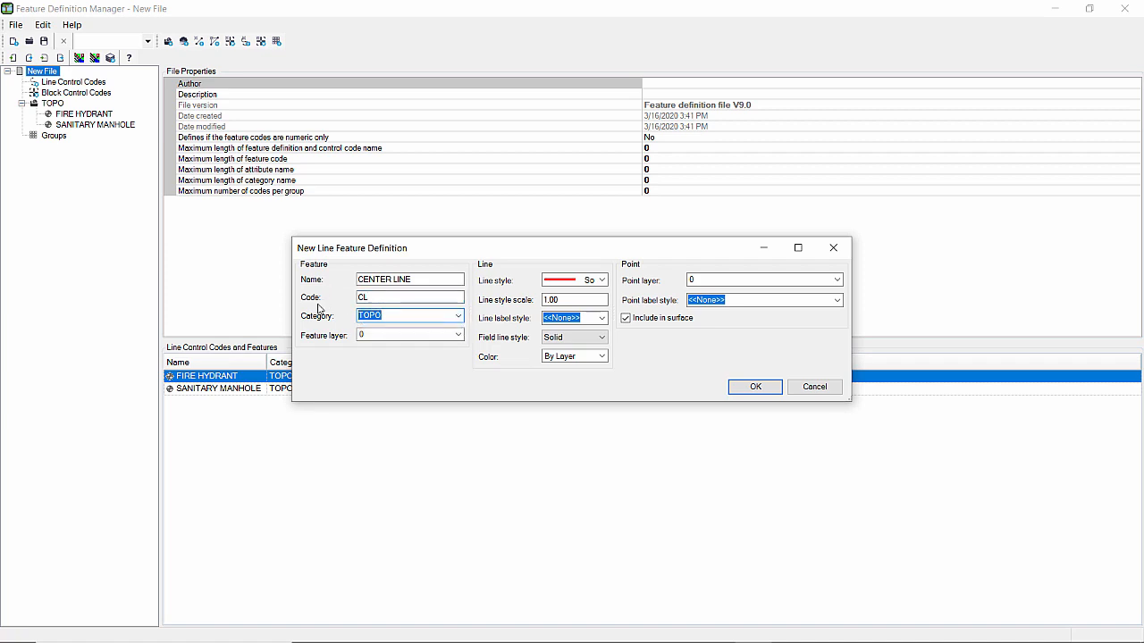
pyautogui.write('RA')
# Create a new layer named ROADWAY and assign it as the center line's feature layer
pyautogui.click(458, 335)
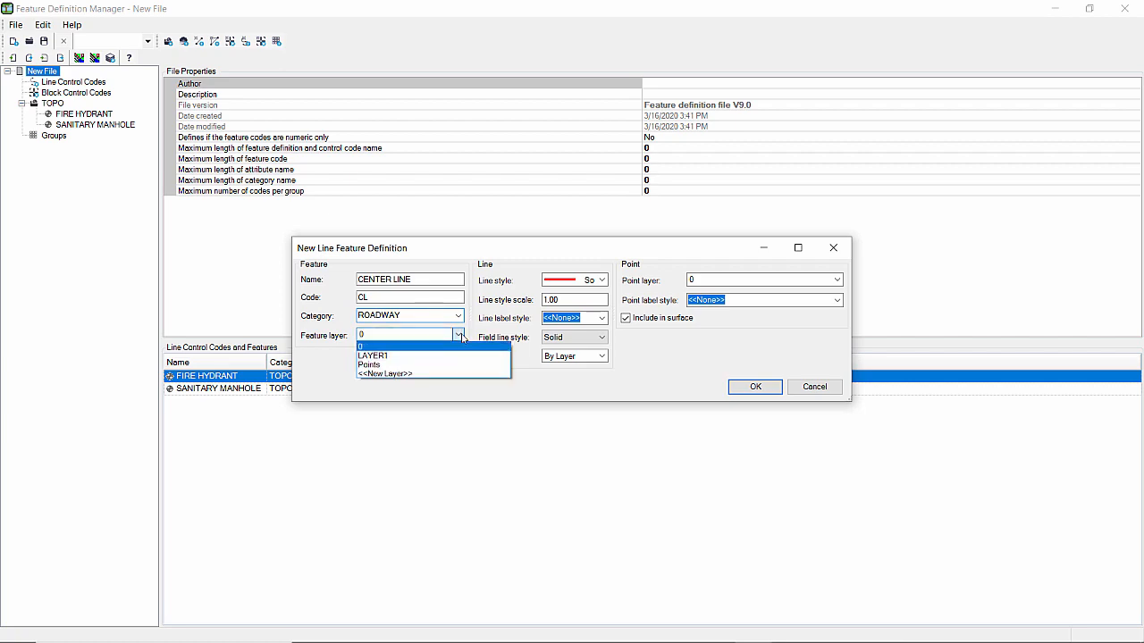
pyautogui.click(437, 373)
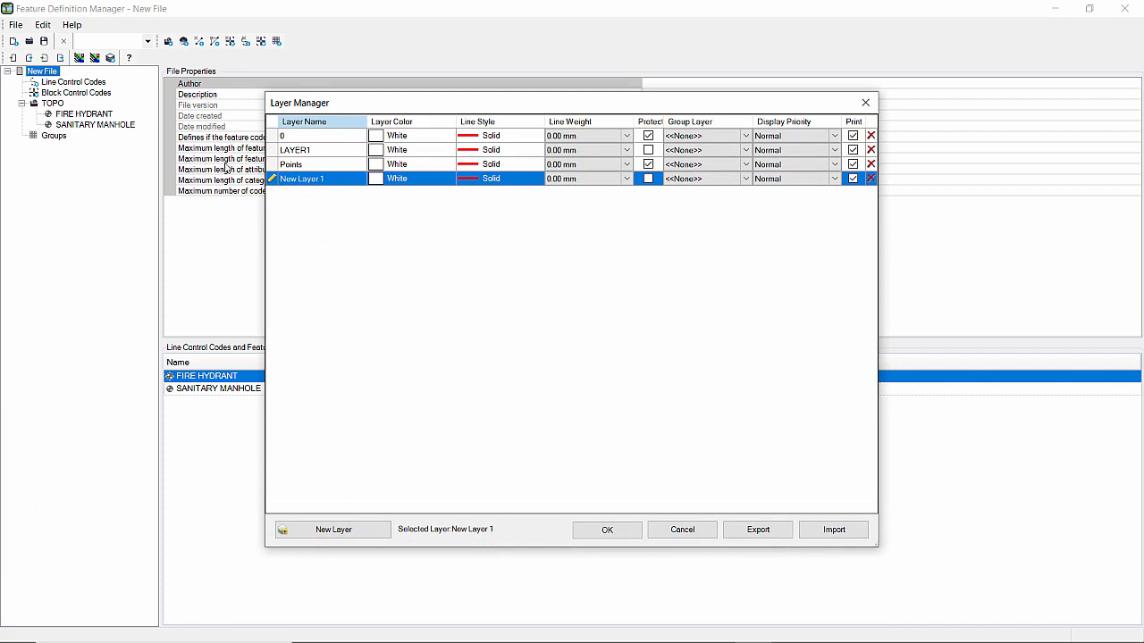
pyautogui.write('ROADWAY')
pyautogui.click(604, 529)
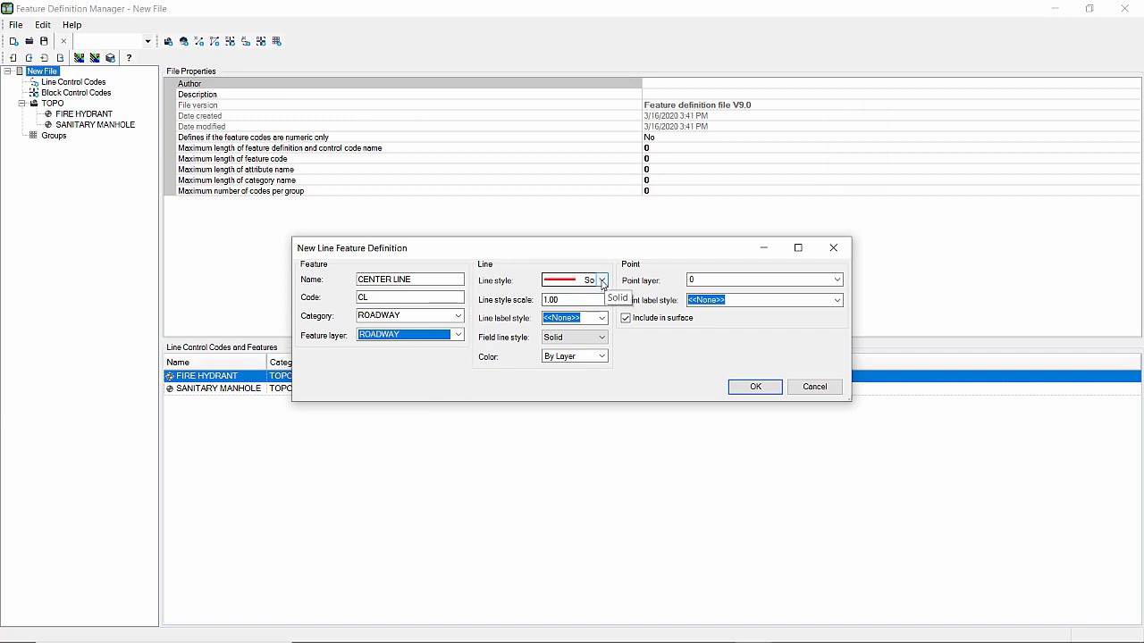
# Look through the Line Style Manager and the style files available in the CADStyles folder without importing any
pyautogui.click(602, 280)
pyautogui.click(598, 317)
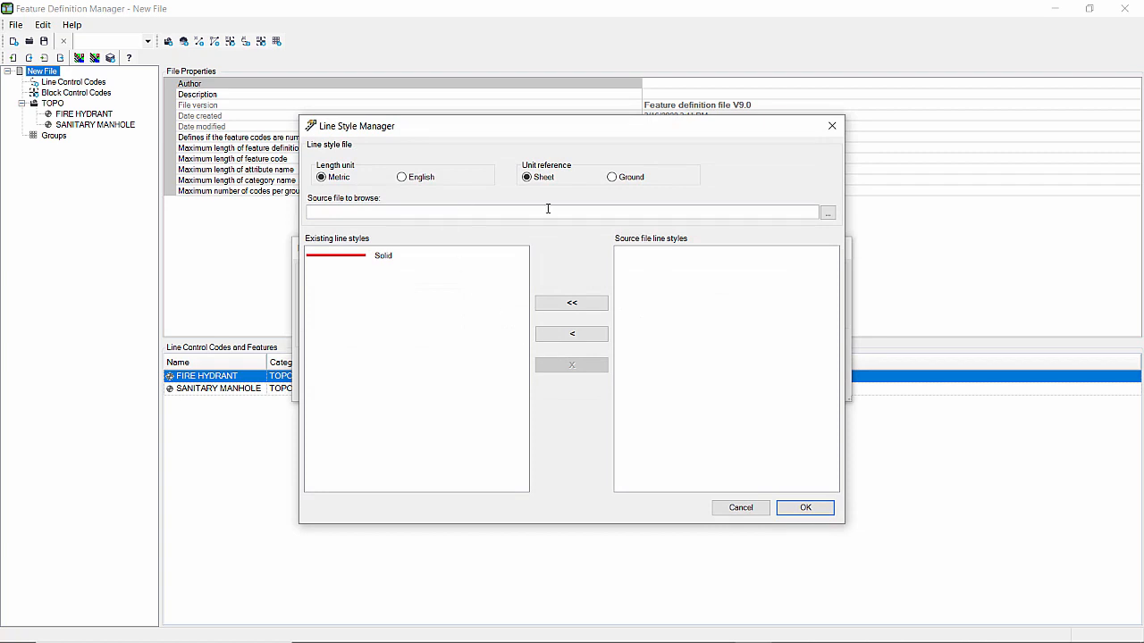
pyautogui.click(829, 214)
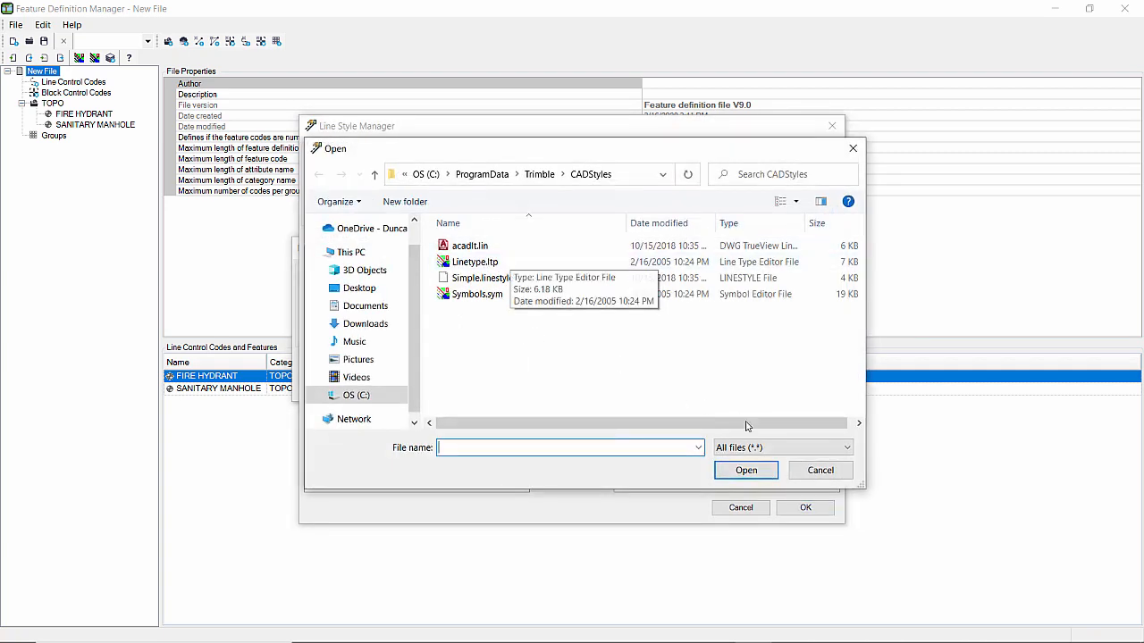
pyautogui.click(501, 282)
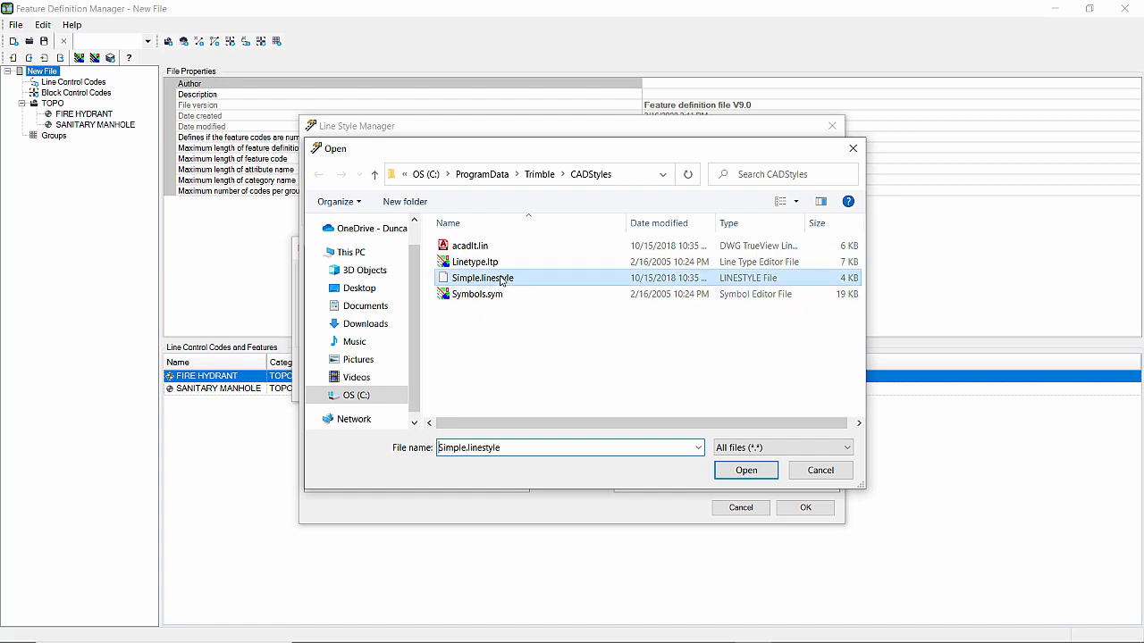
pyautogui.click(496, 263)
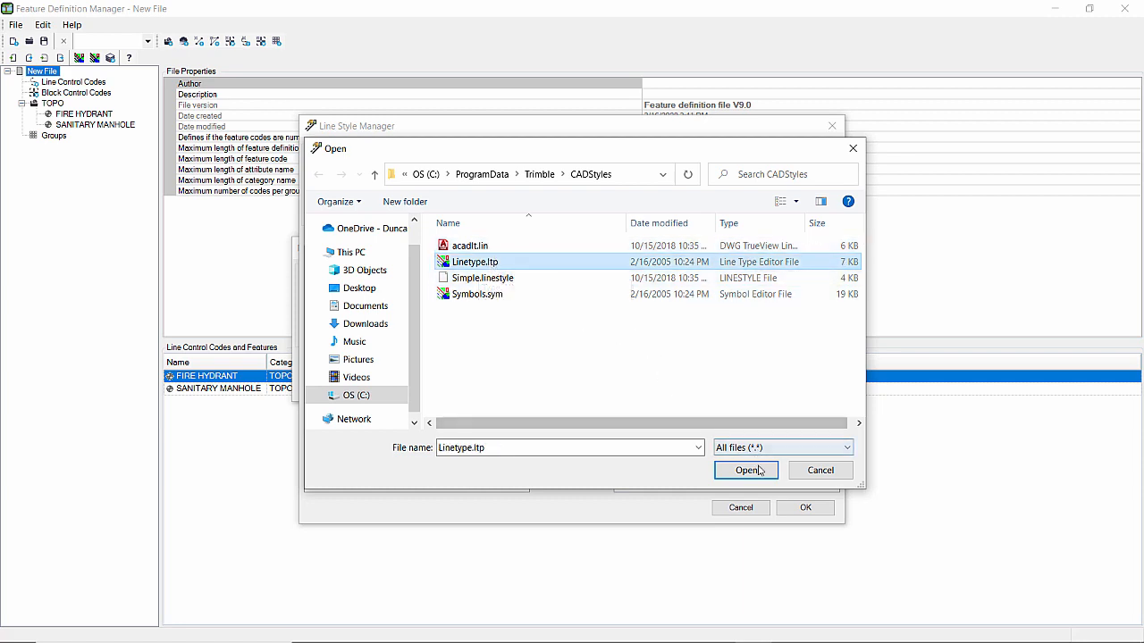
pyautogui.click(814, 474)
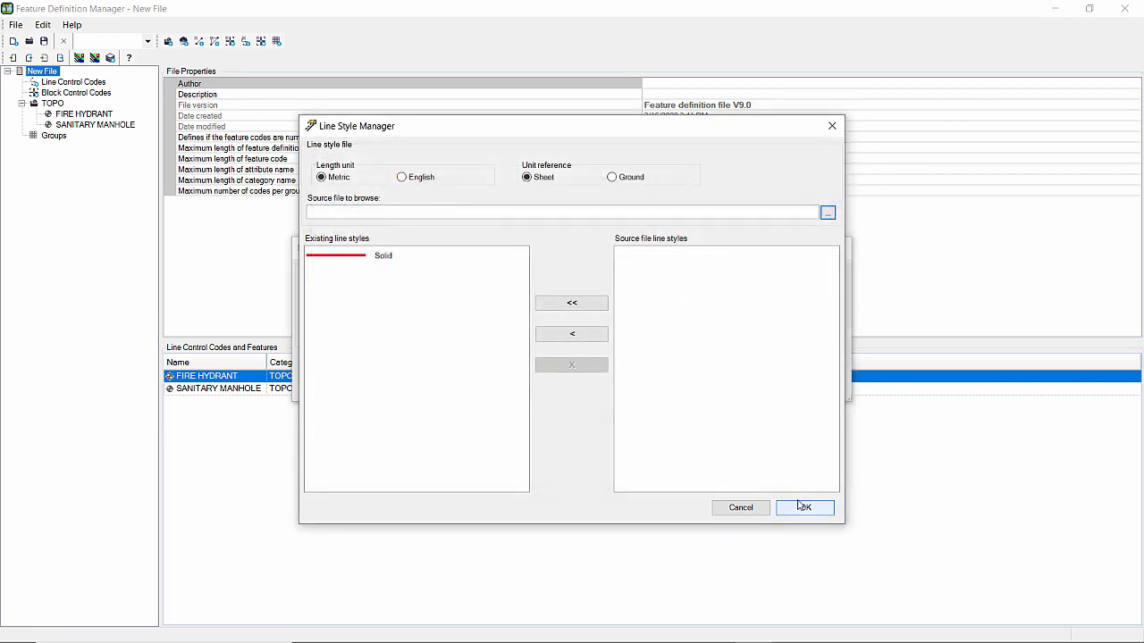
pyautogui.click(802, 508)
pyautogui.click(573, 319)
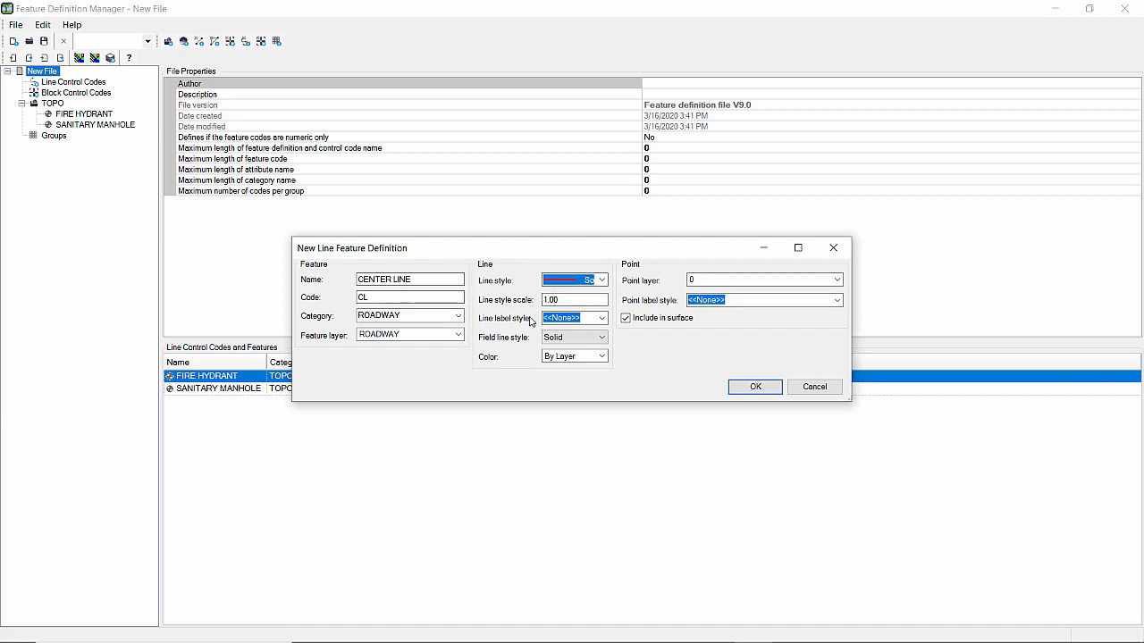
# Set the center line's point layer to Points and accept the line feature definition
pyautogui.click(778, 291)
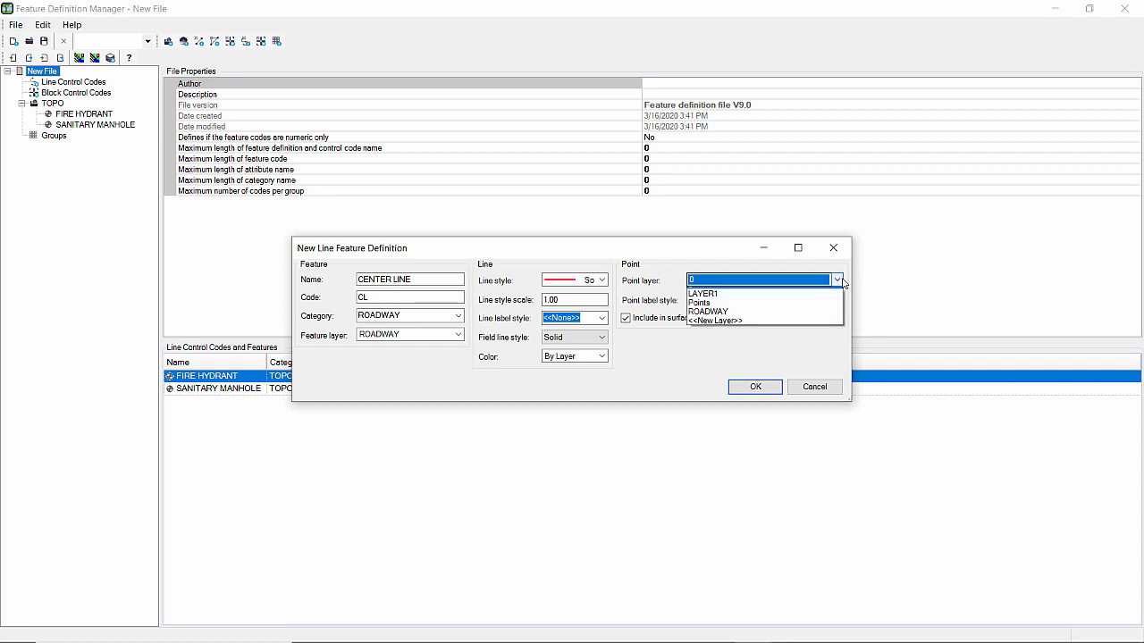
pyautogui.click(756, 309)
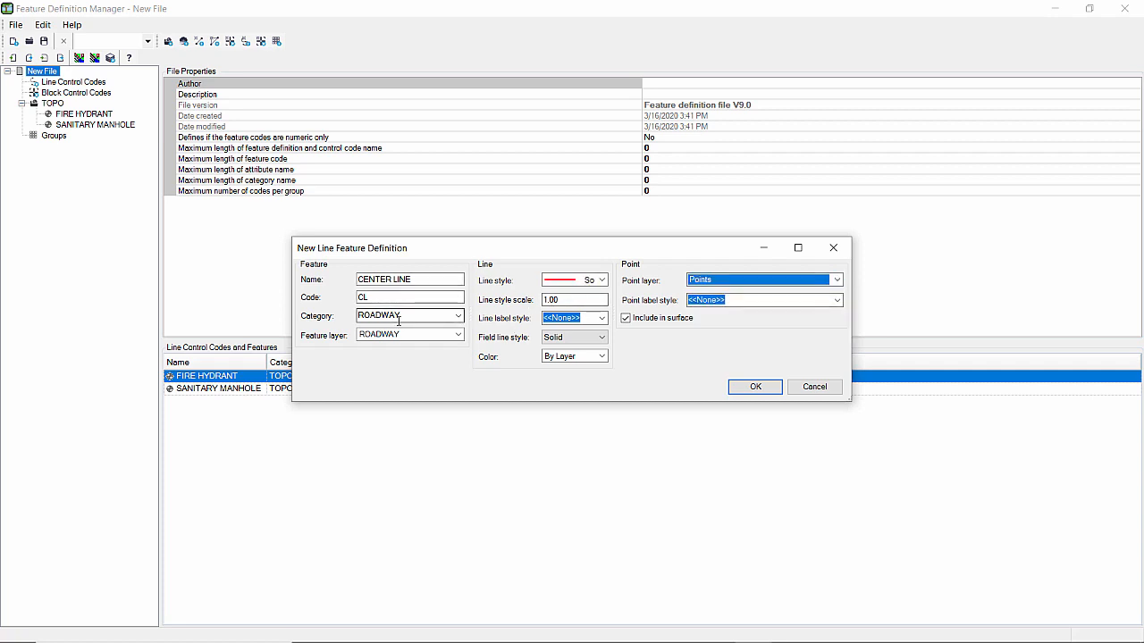
pyautogui.click(749, 387)
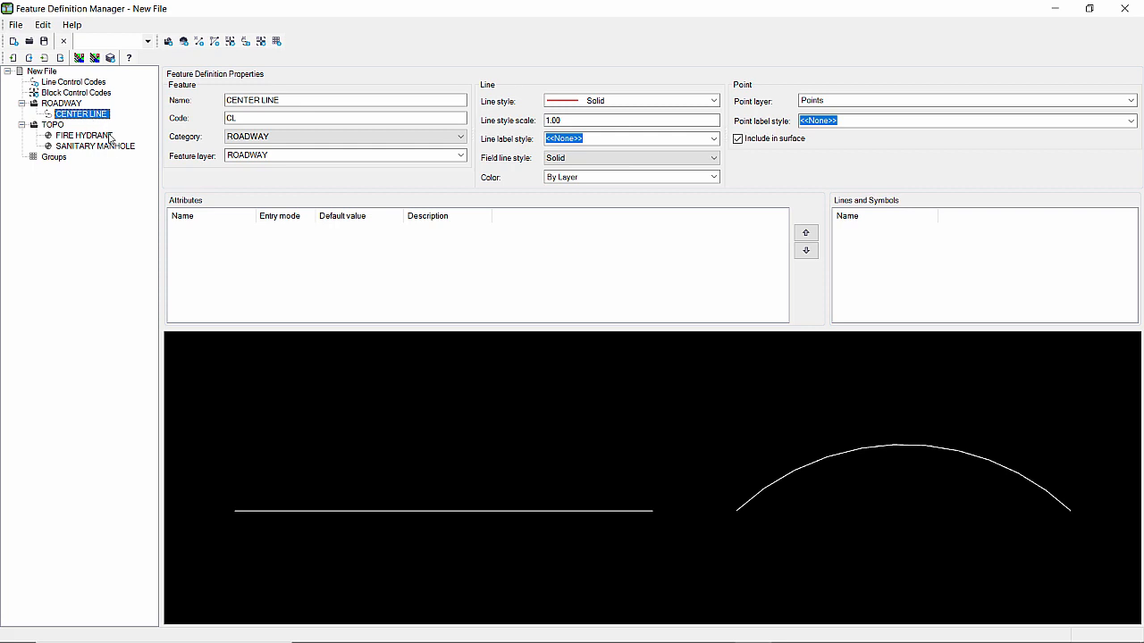
# Create a line feature definition named EDGE PAVEMENT with code EP, category ROADWAY, feature layer ROADWAY and point layer Points
pyautogui.click(199, 41)
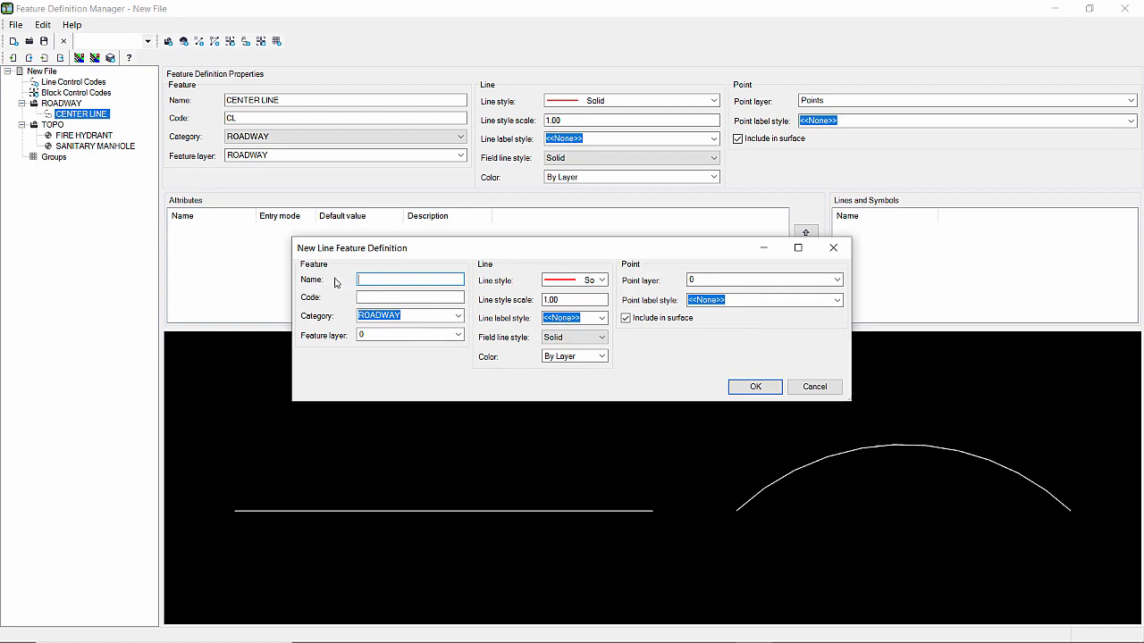
pyautogui.write('EDGE PAVEMENT')
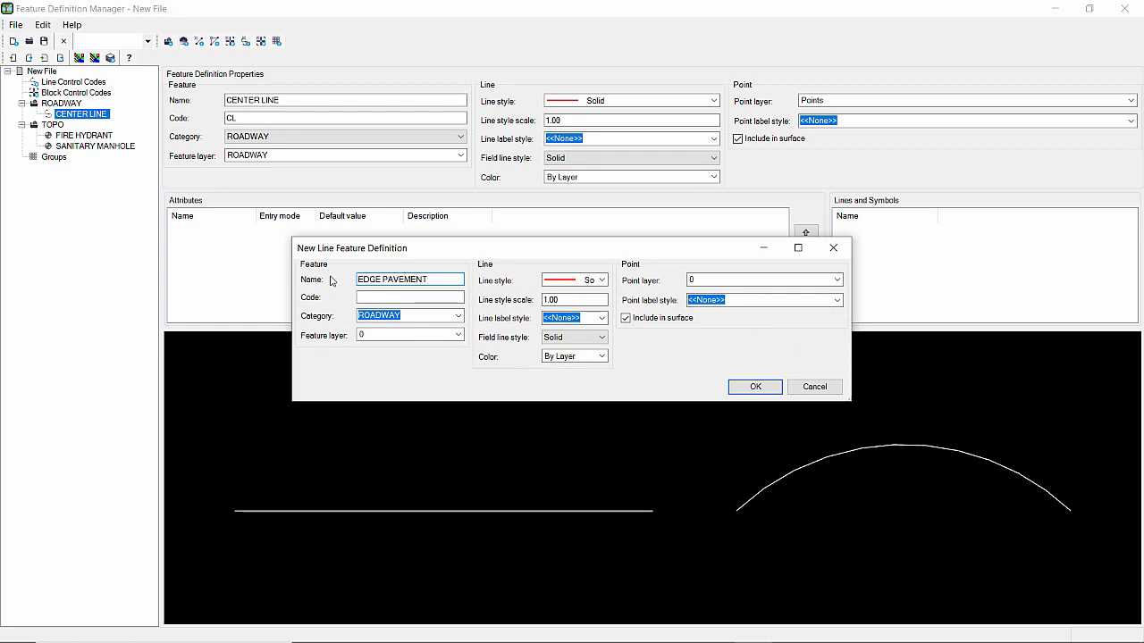
pyautogui.click(400, 300)
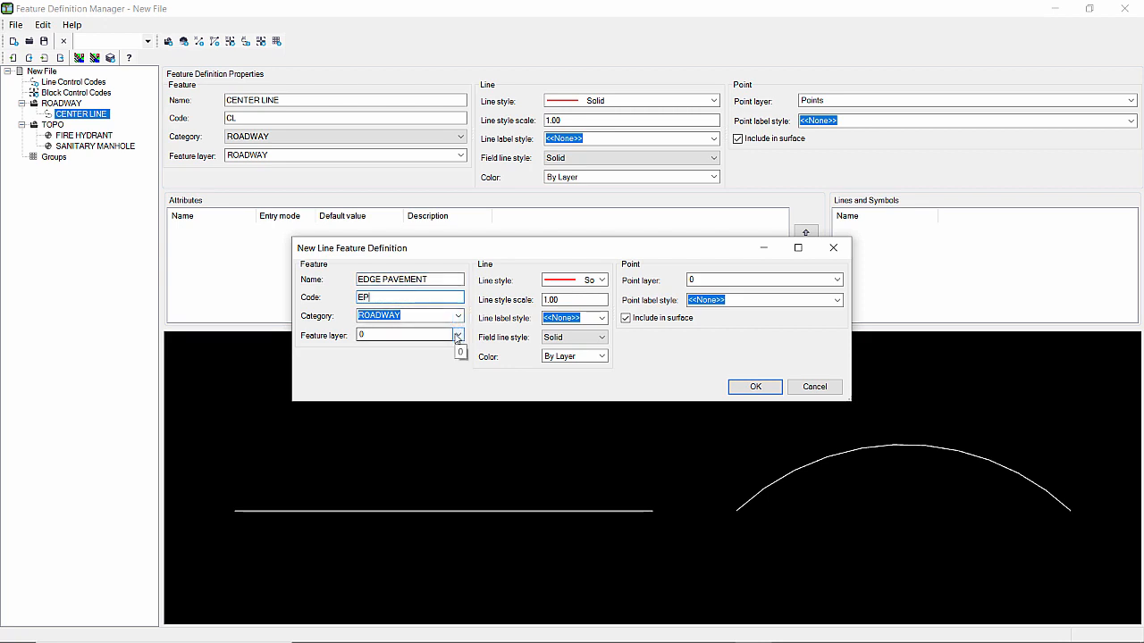
pyautogui.click(456, 336)
pyautogui.click(425, 377)
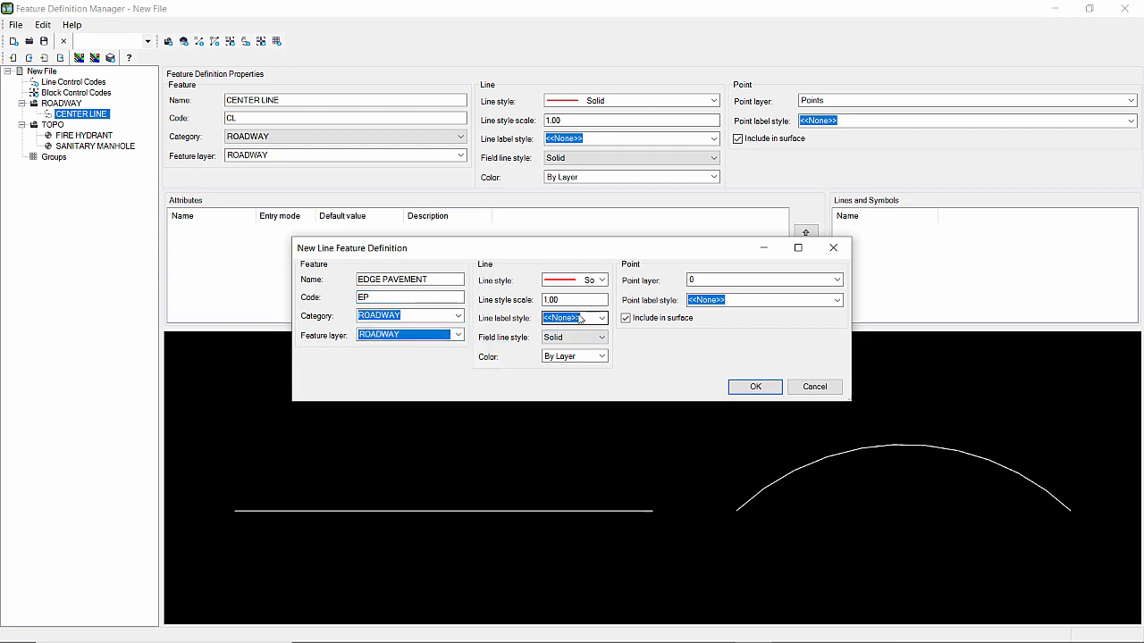
pyautogui.click(809, 280)
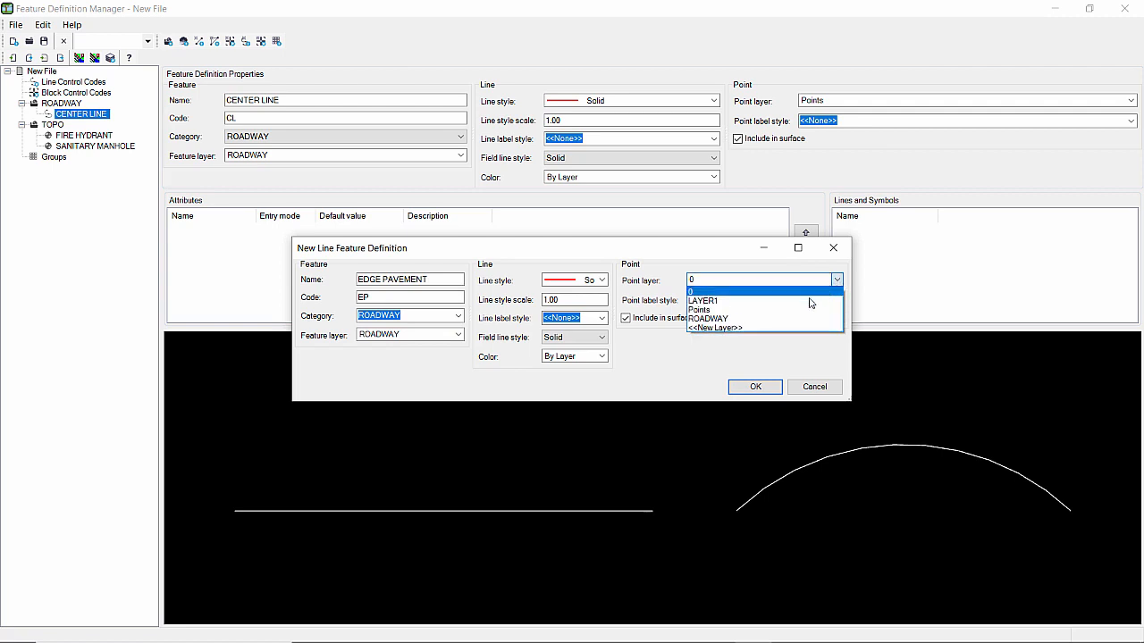
pyautogui.click(792, 309)
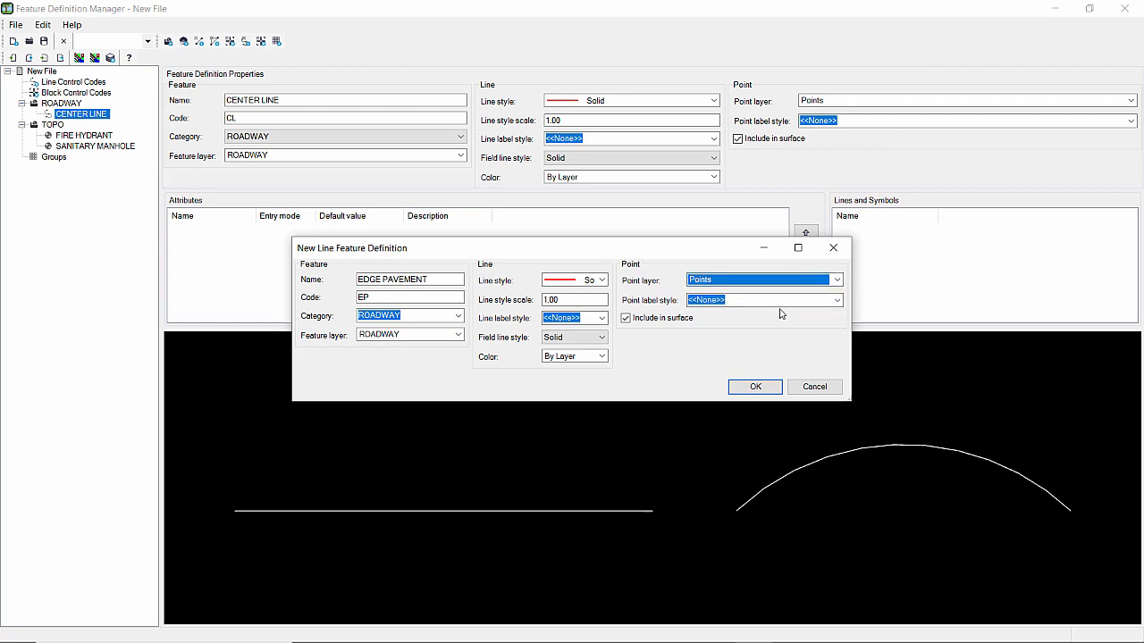
pyautogui.click(754, 387)
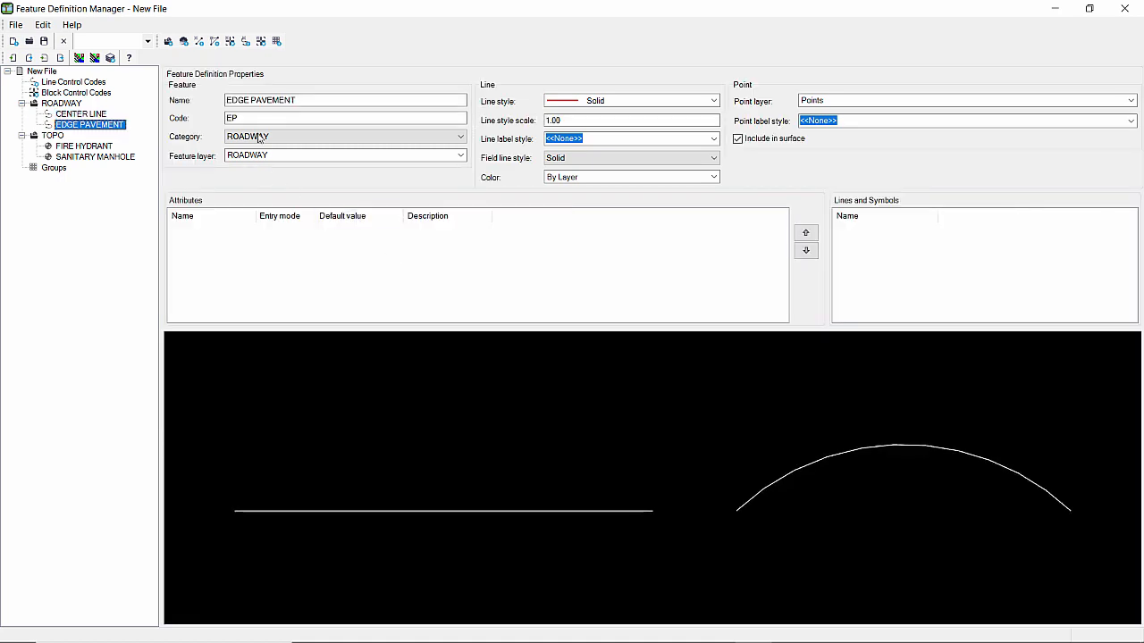
# Create a line control code named BEGIN with code B that starts a new line joining sequence
pyautogui.click(246, 42)
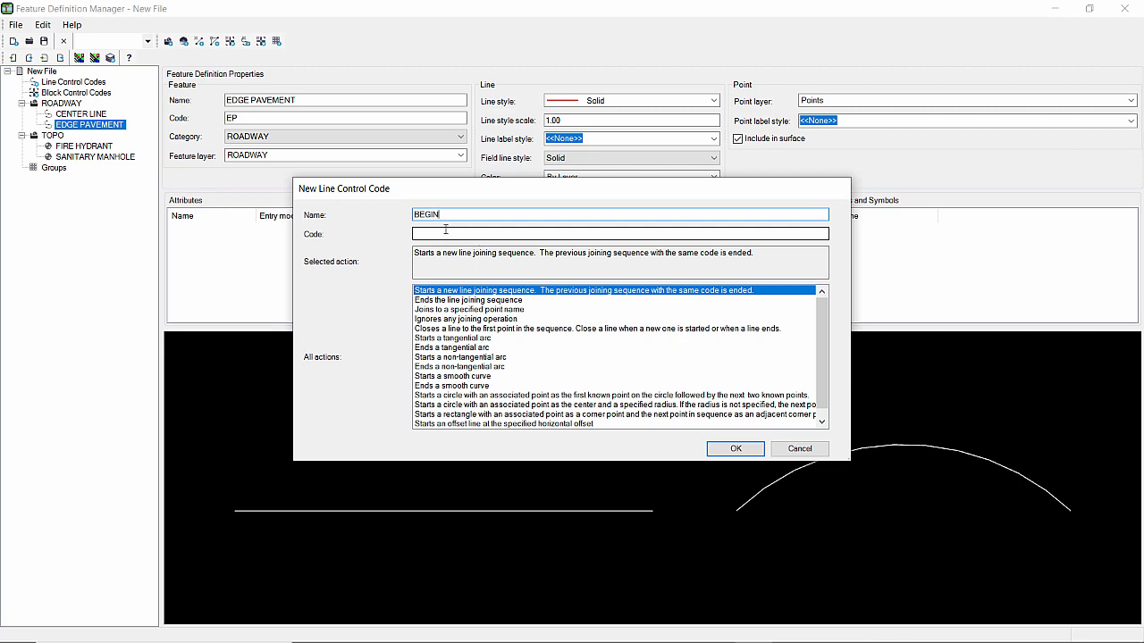
pyautogui.click(442, 234)
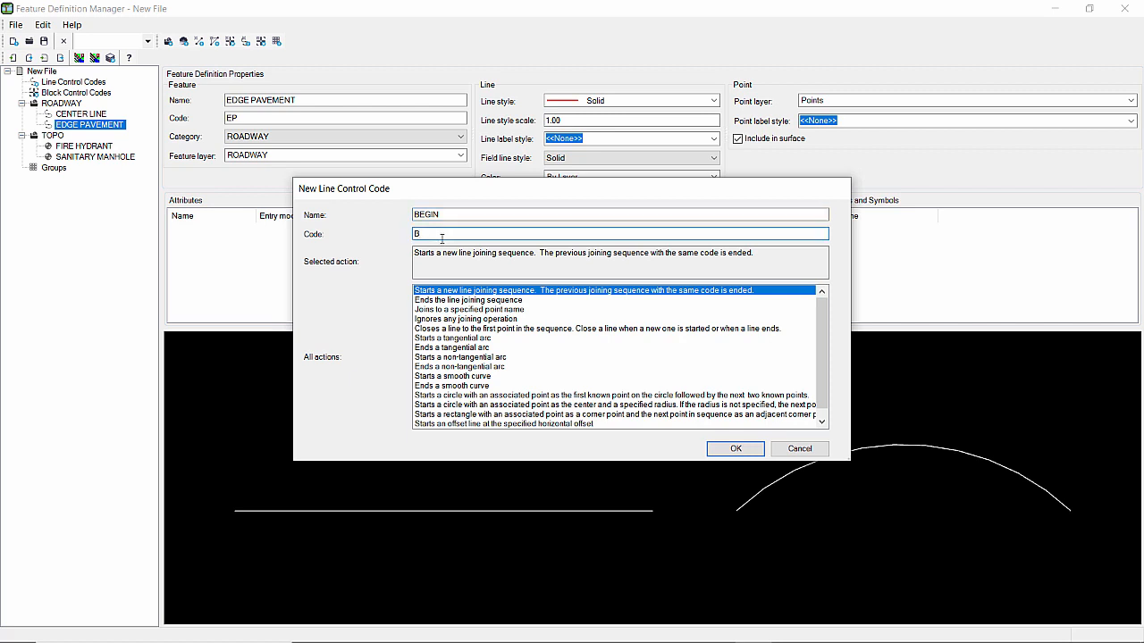
pyautogui.click(733, 450)
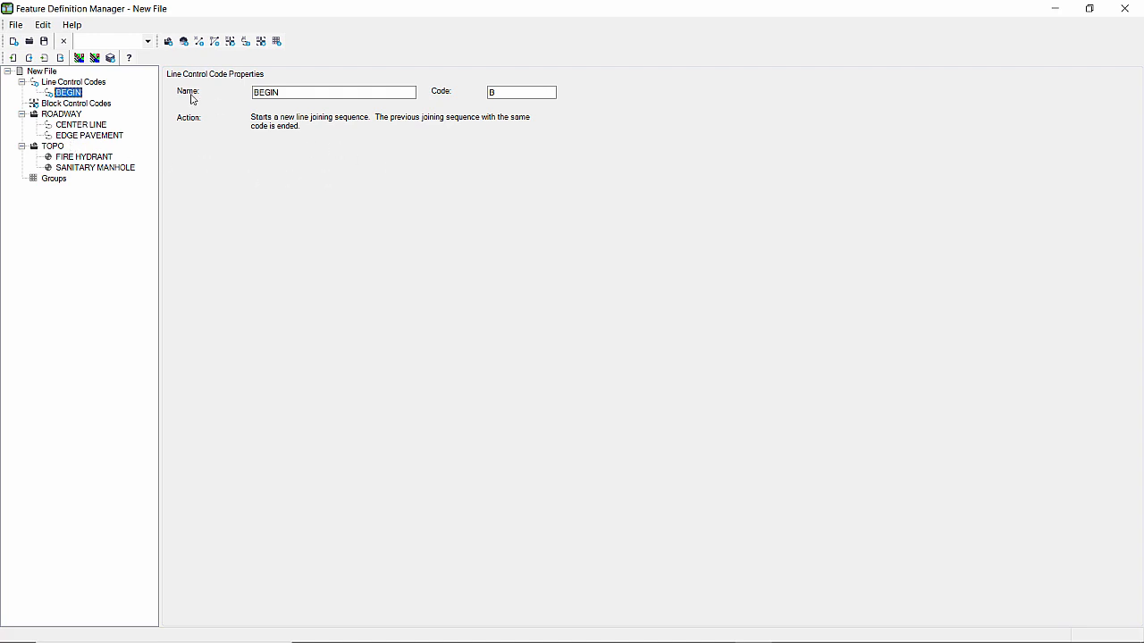
# Create a line control code named END with code E that ends the line joining sequence
pyautogui.click(245, 41)
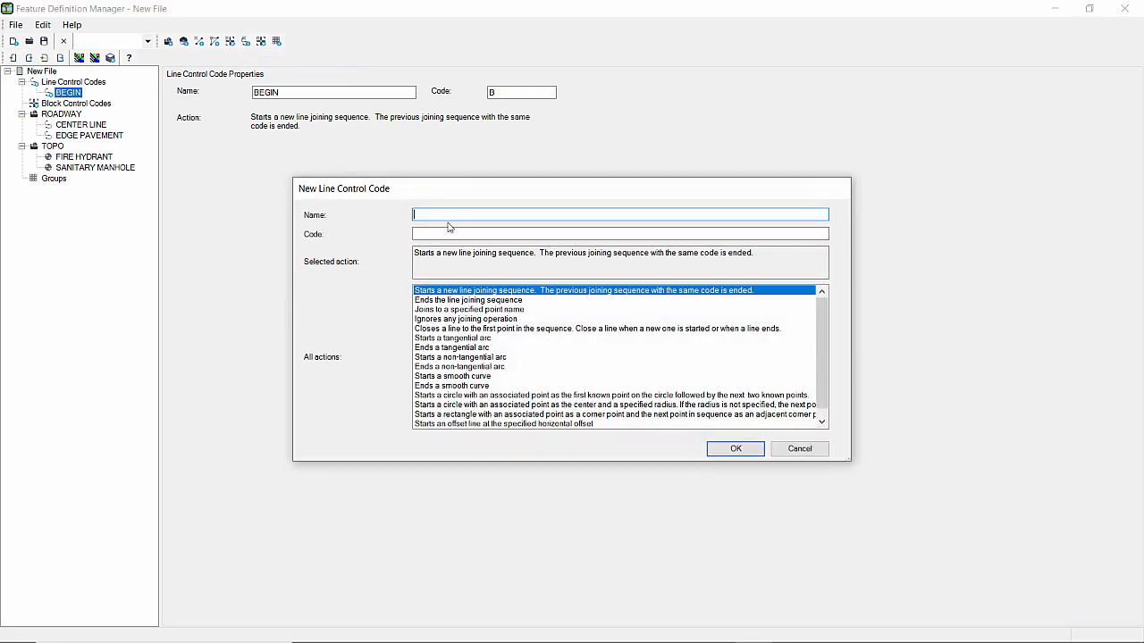
pyautogui.write('END')
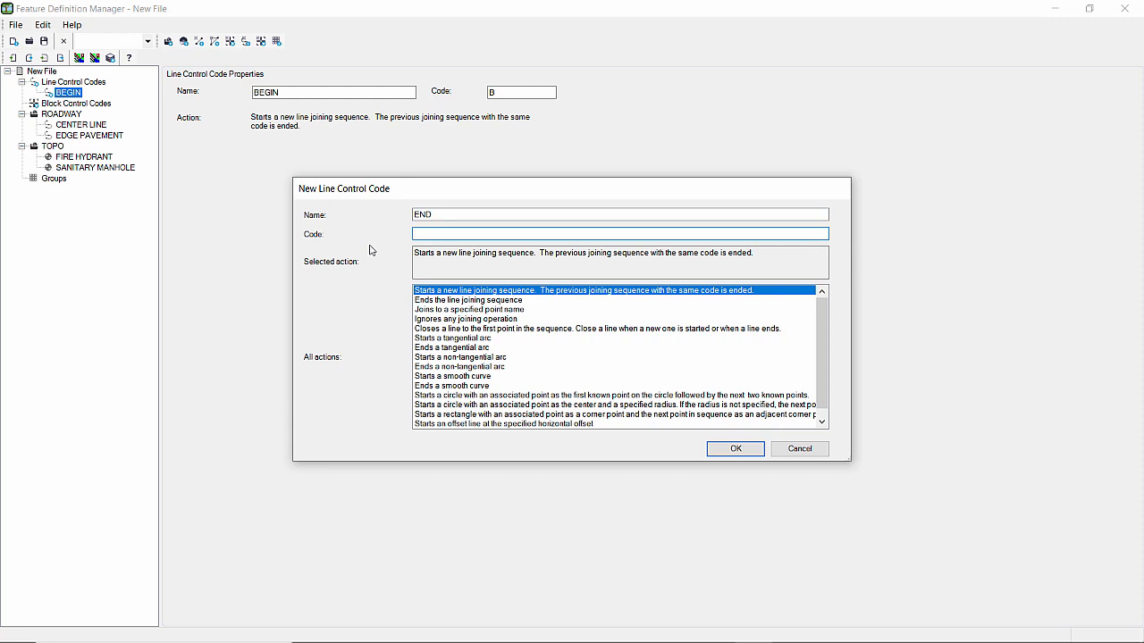
pyautogui.click(443, 301)
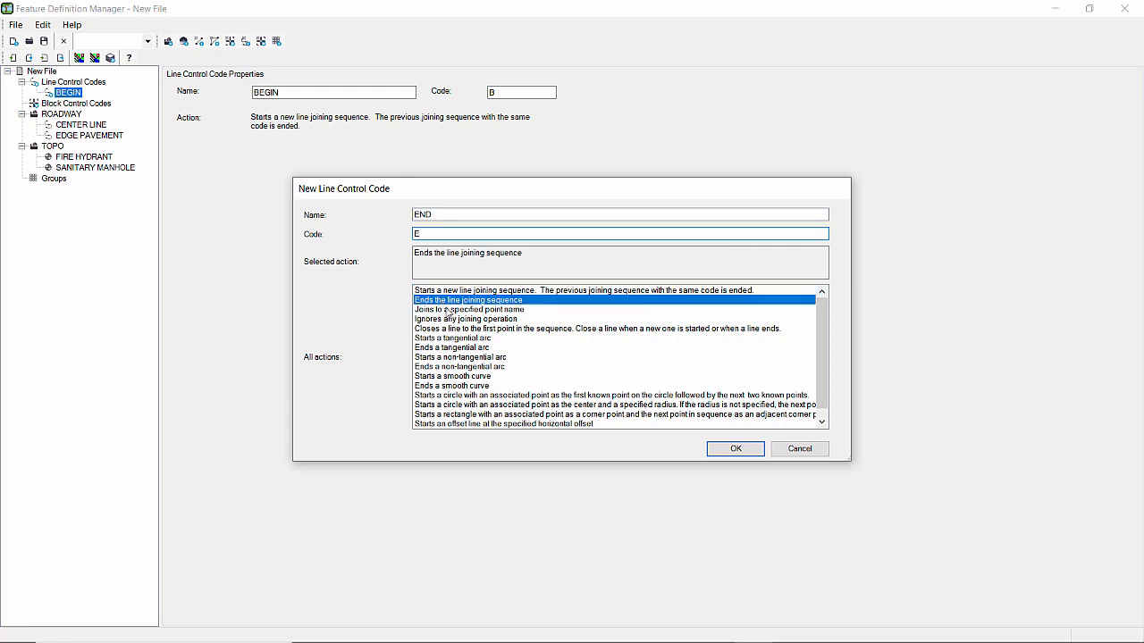
pyautogui.click(738, 450)
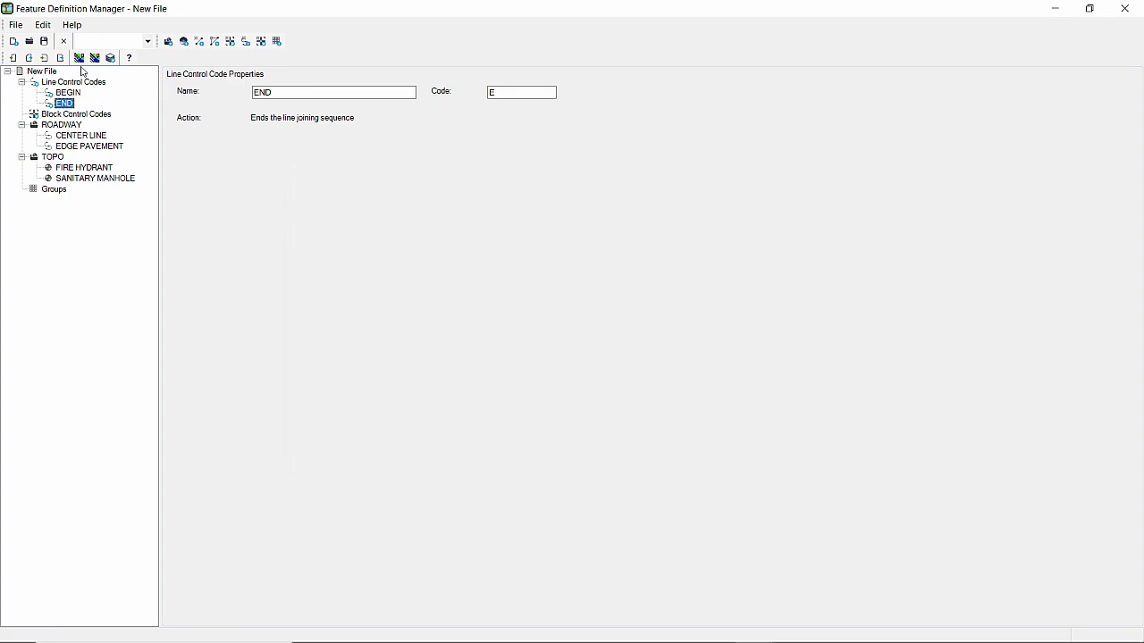
# Create a line control code named POINT CURVATURE with code PC that starts a smooth curve
pyautogui.click(245, 42)
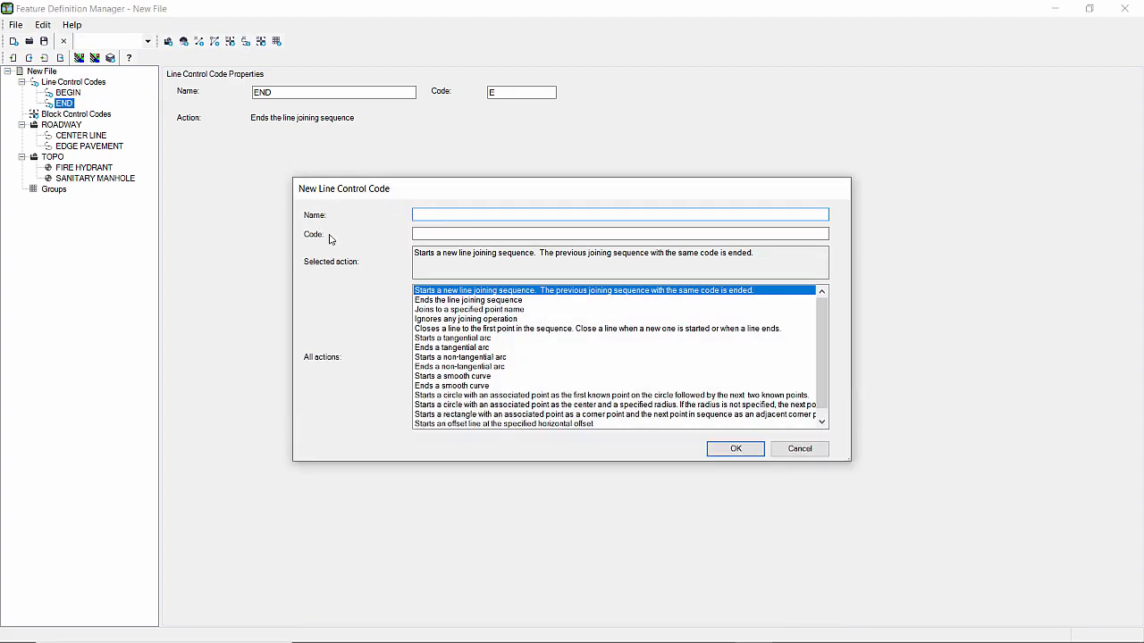
pyautogui.write('POINT CURVATURE')
pyautogui.click(471, 375)
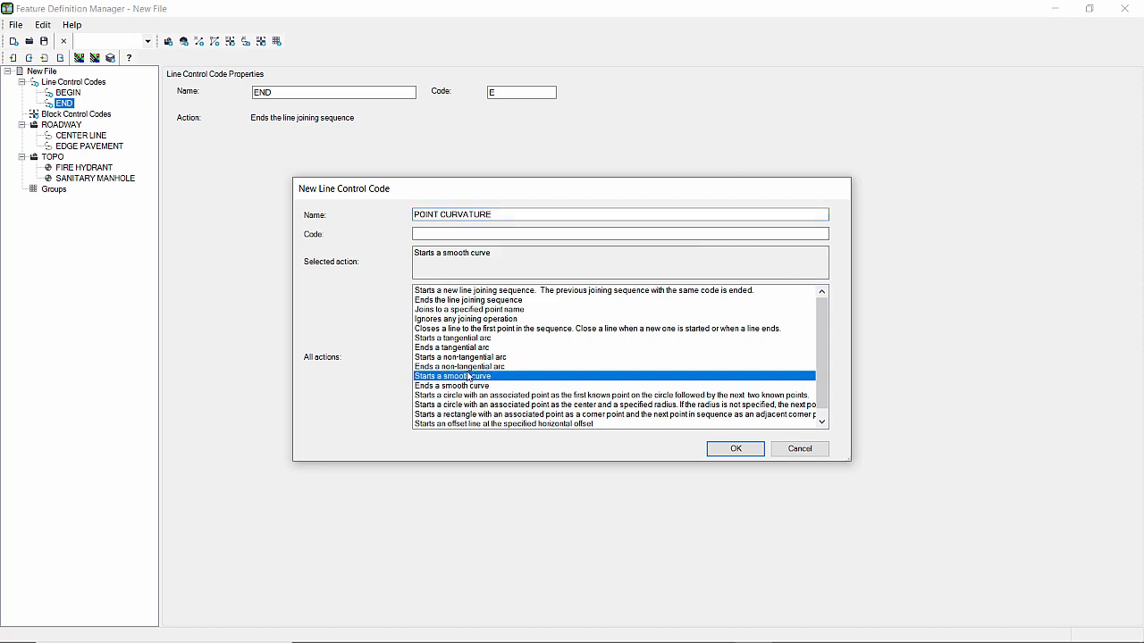
pyautogui.click(488, 234)
pyautogui.write('P')
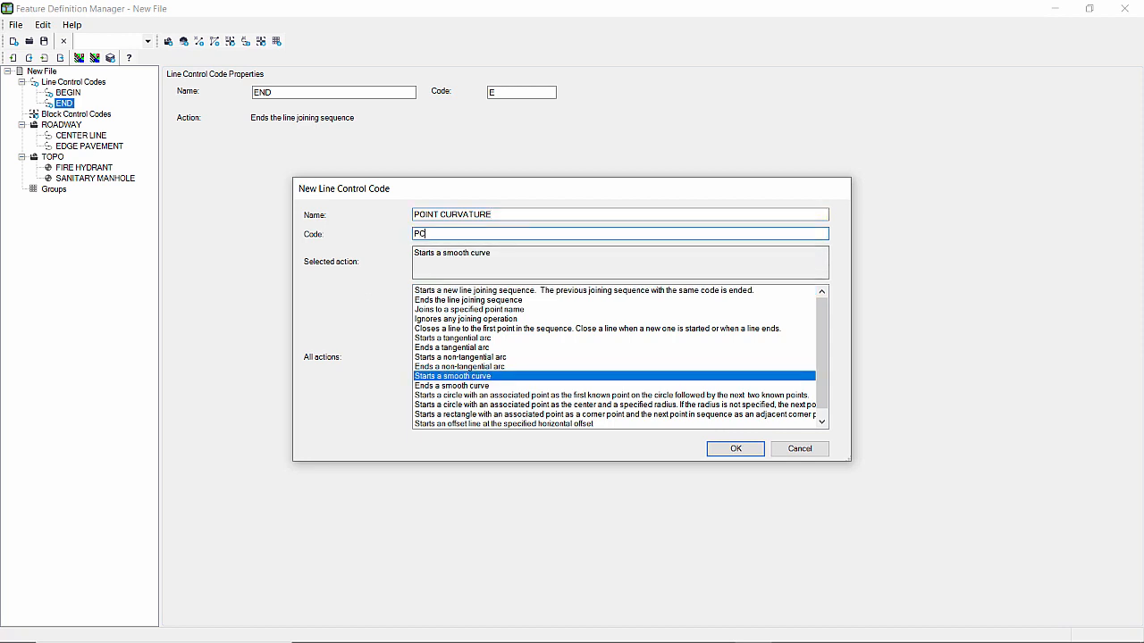
pyautogui.write('C')
pyautogui.click(735, 449)
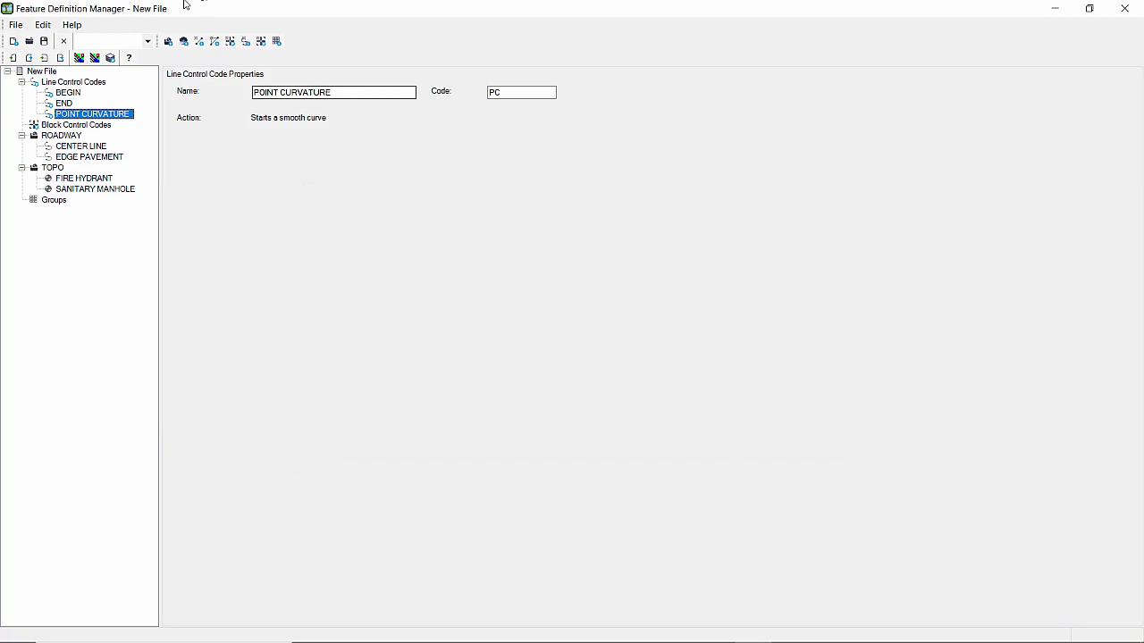
# Create a line control code named POINT TANGENCY with code PT that ends a smooth curve
pyautogui.click(245, 42)
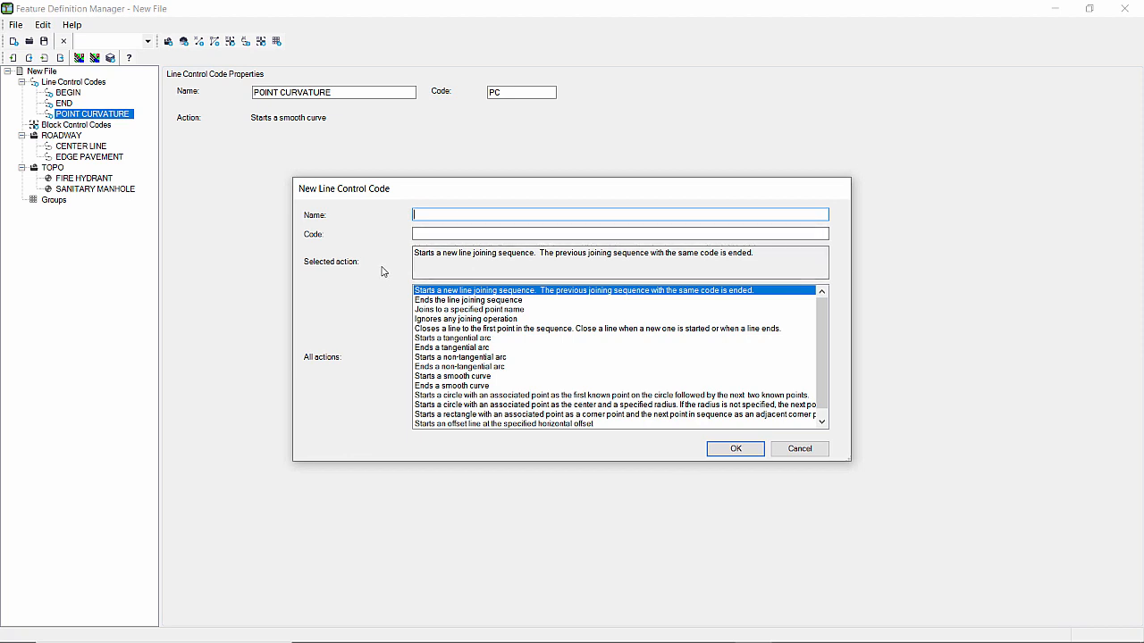
pyautogui.write('POINT TANGENCY')
pyautogui.press('Tab')
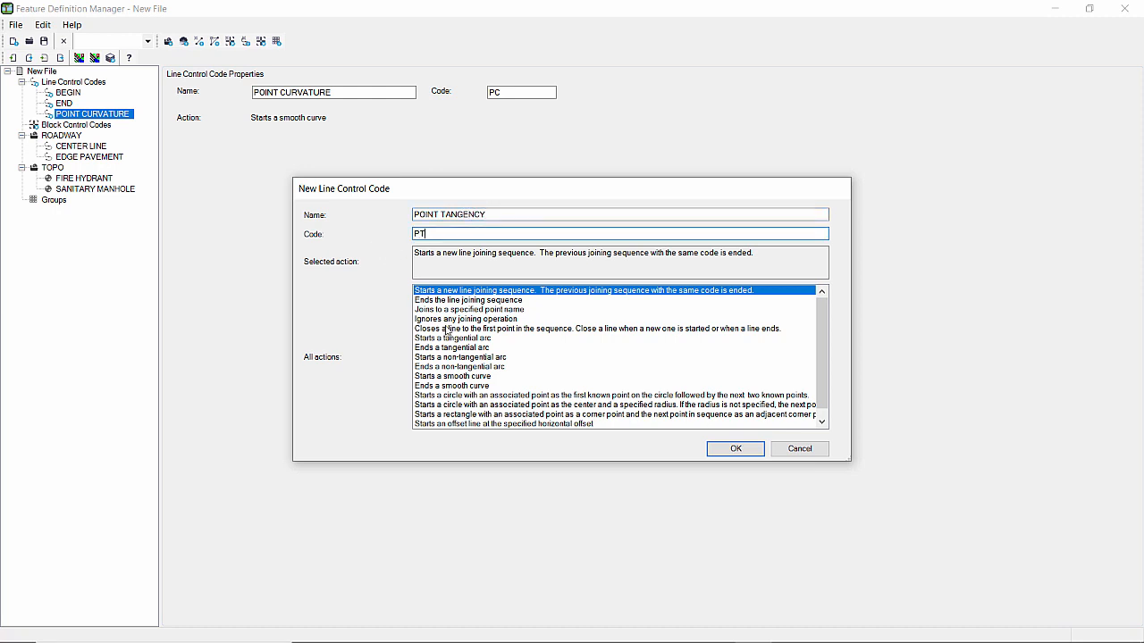
pyautogui.click(455, 386)
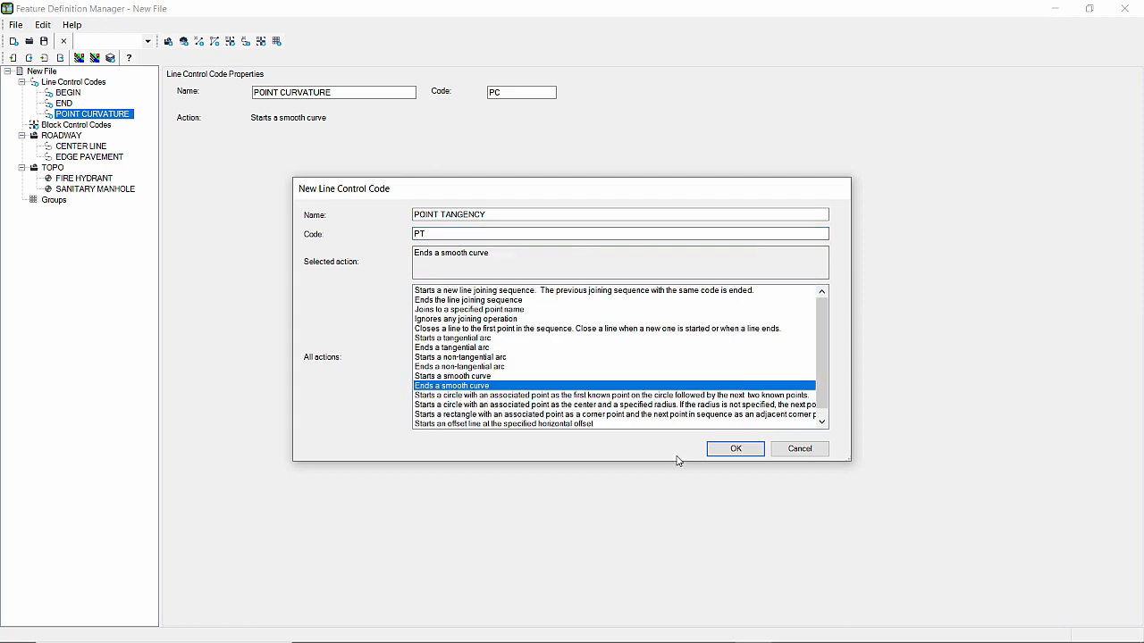
pyautogui.click(735, 449)
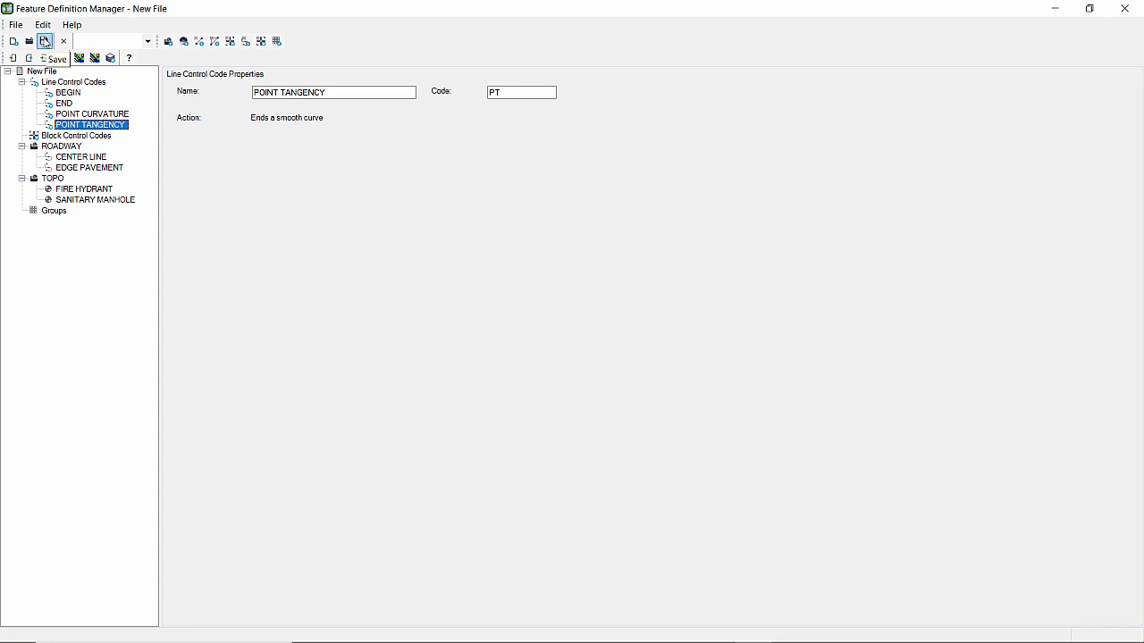
# Save the feature code library to the Desktop as TOPO in the Feature definition files V9.0 (*.fxl) format
pyautogui.click(16, 24)
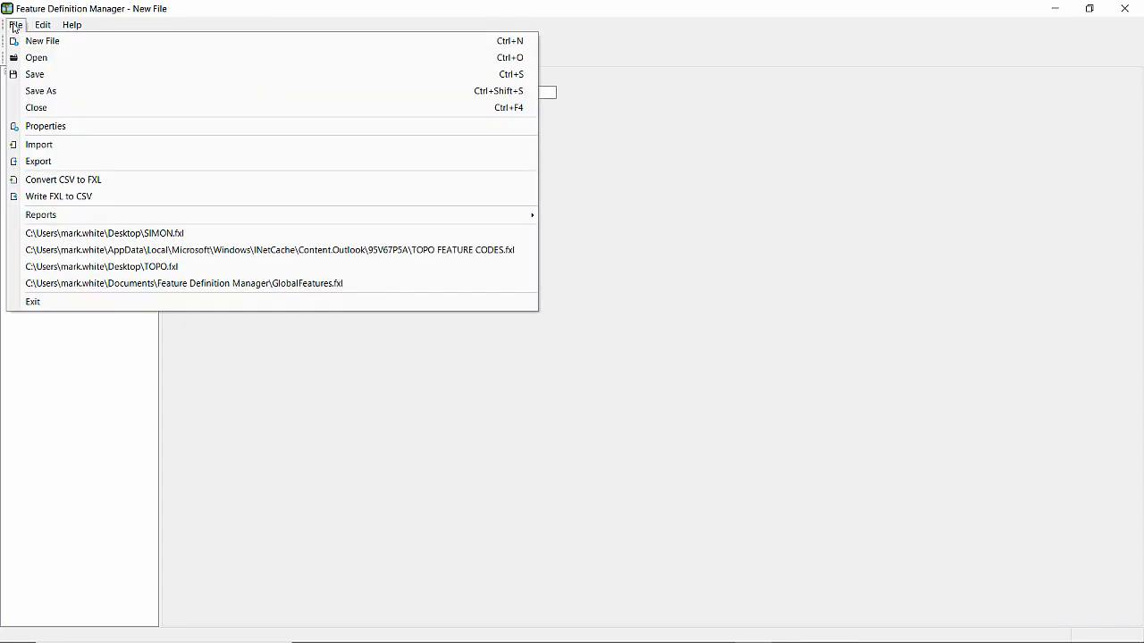
pyautogui.click(31, 90)
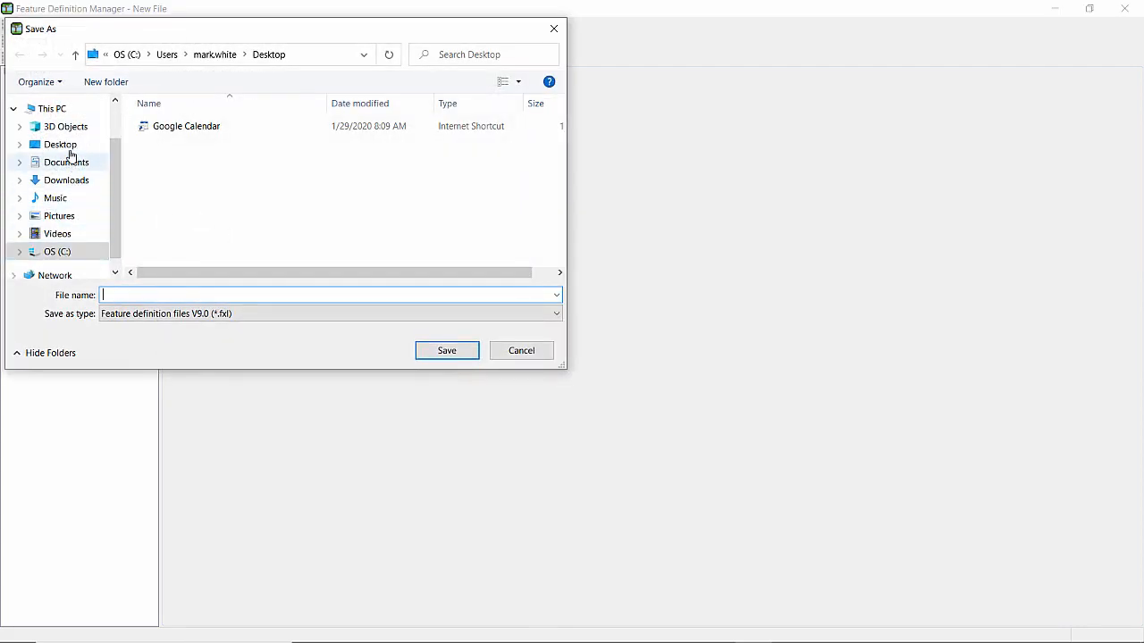
pyautogui.click(69, 149)
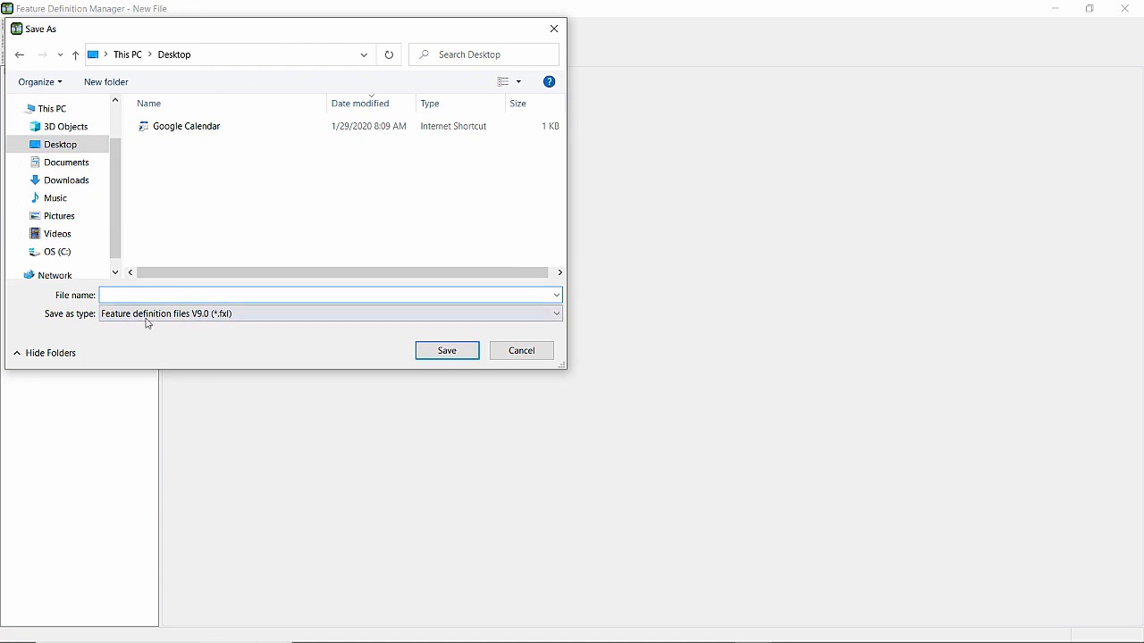
pyautogui.click(148, 315)
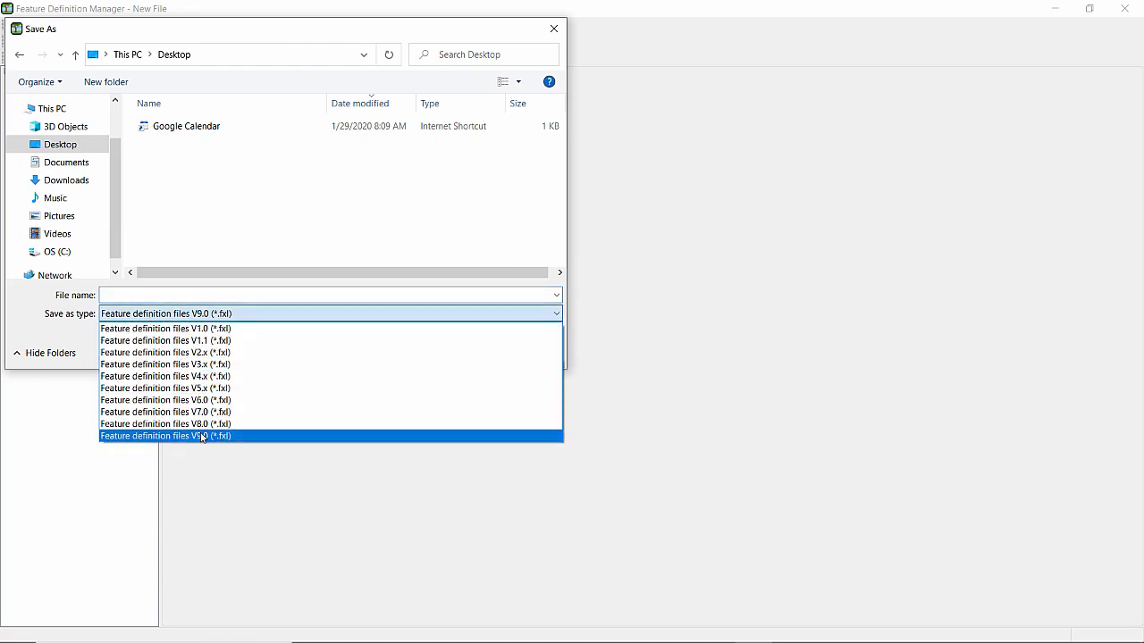
pyautogui.click(201, 436)
pyautogui.click(167, 295)
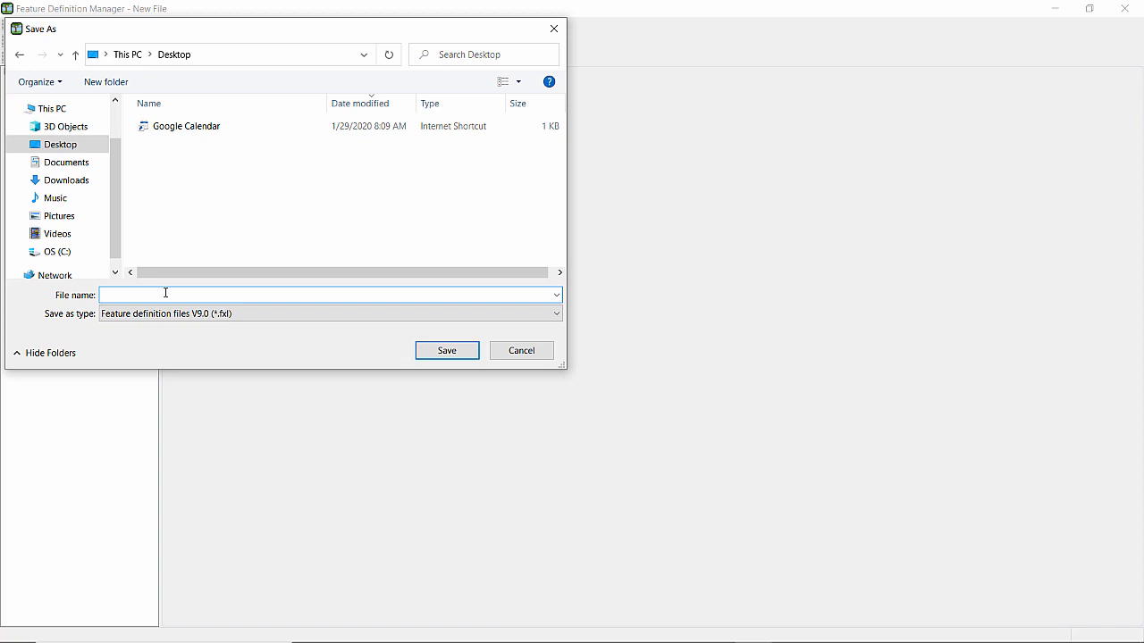
pyautogui.write('TOPO')
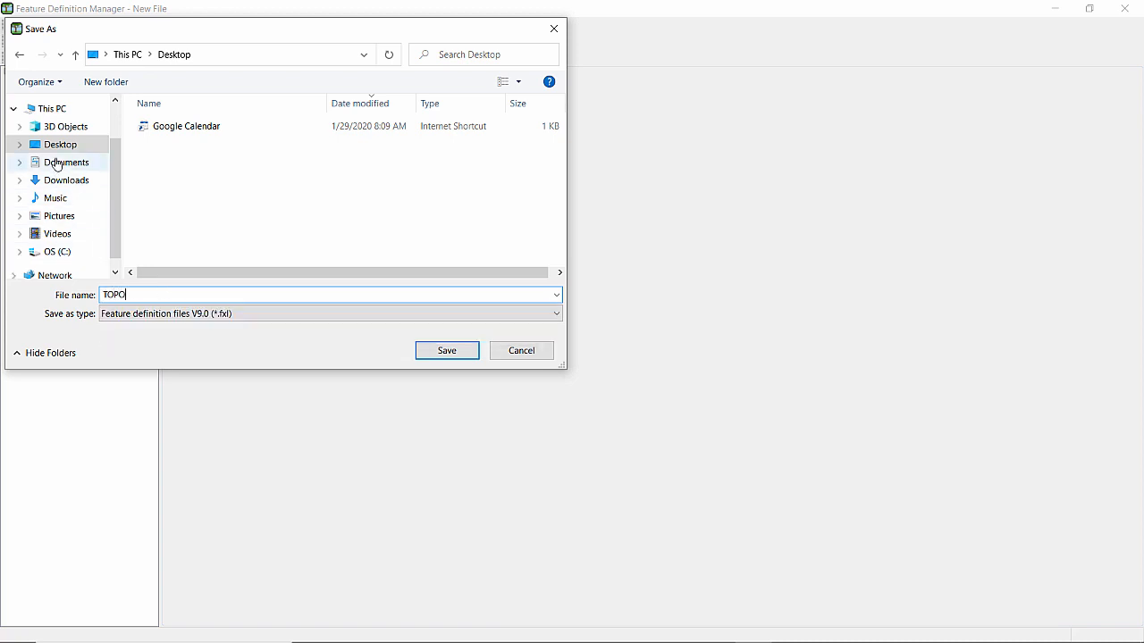
pyautogui.click(417, 355)
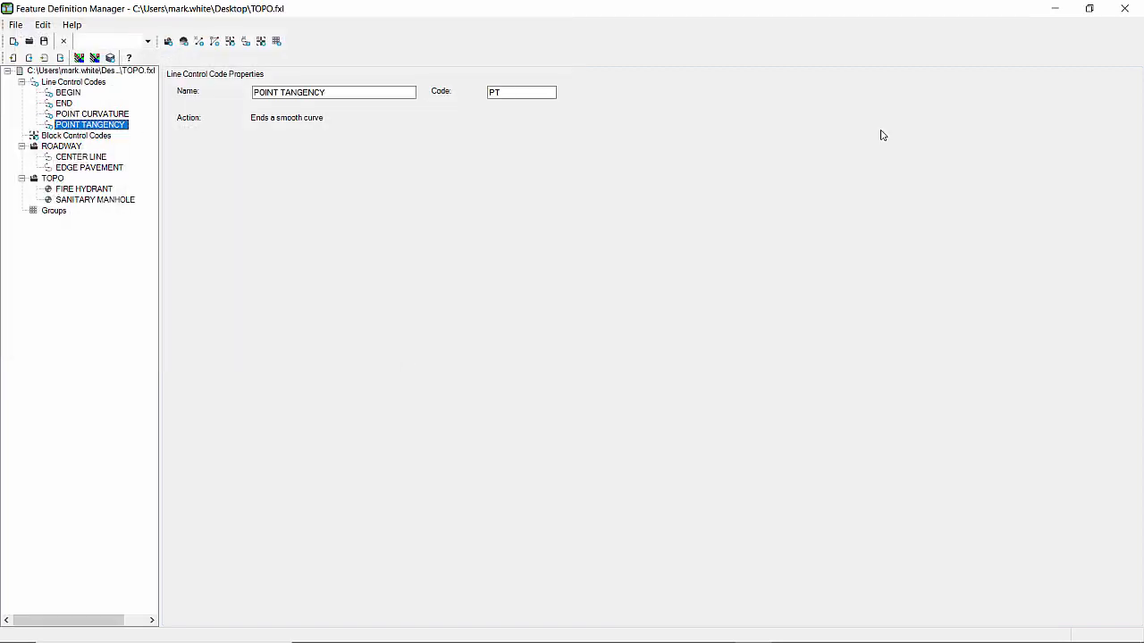
# Move TOPO.fxl to an empty area of the desktop and open it to review the saved library before closing it
pyautogui.click(1053, 13)
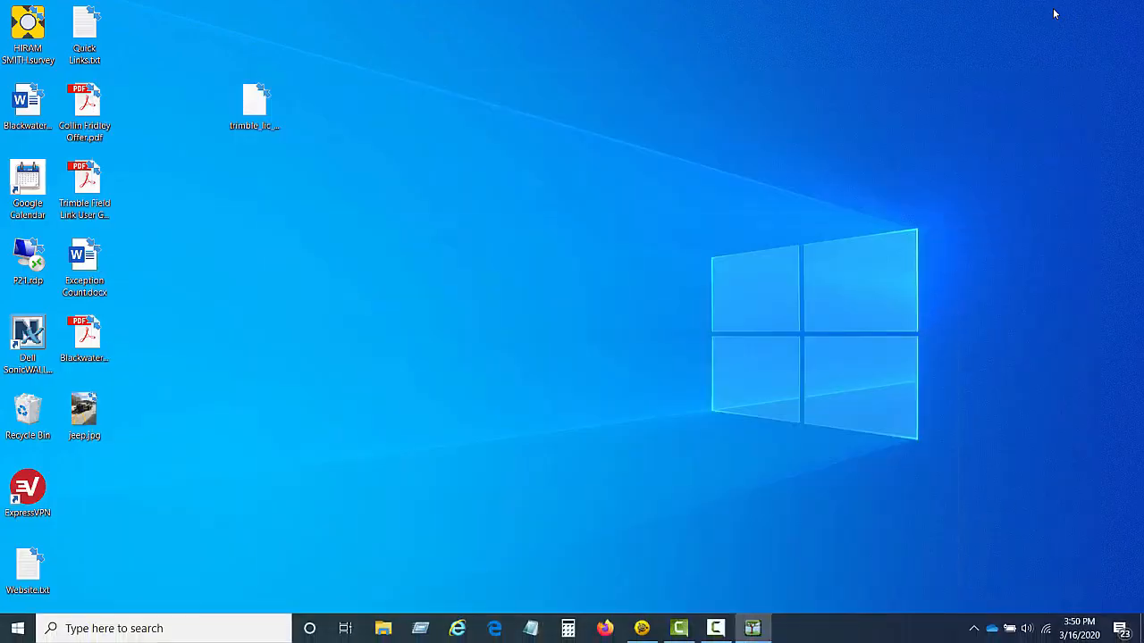
pyautogui.moveTo(85, 490); pyautogui.dragTo(430, 257)
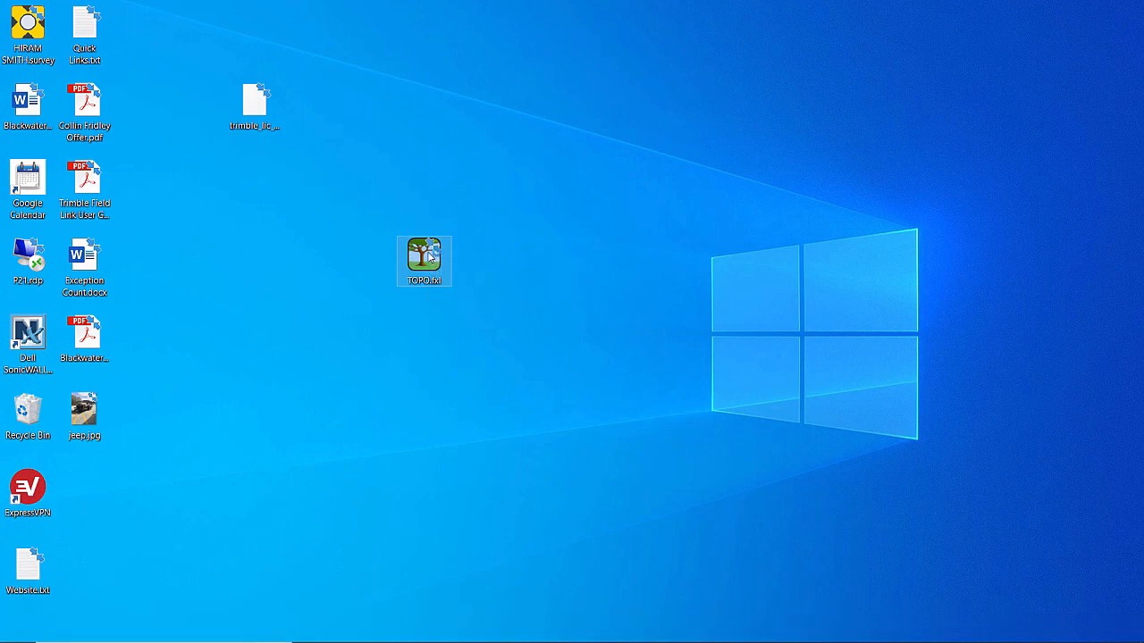
pyautogui.press('Return')
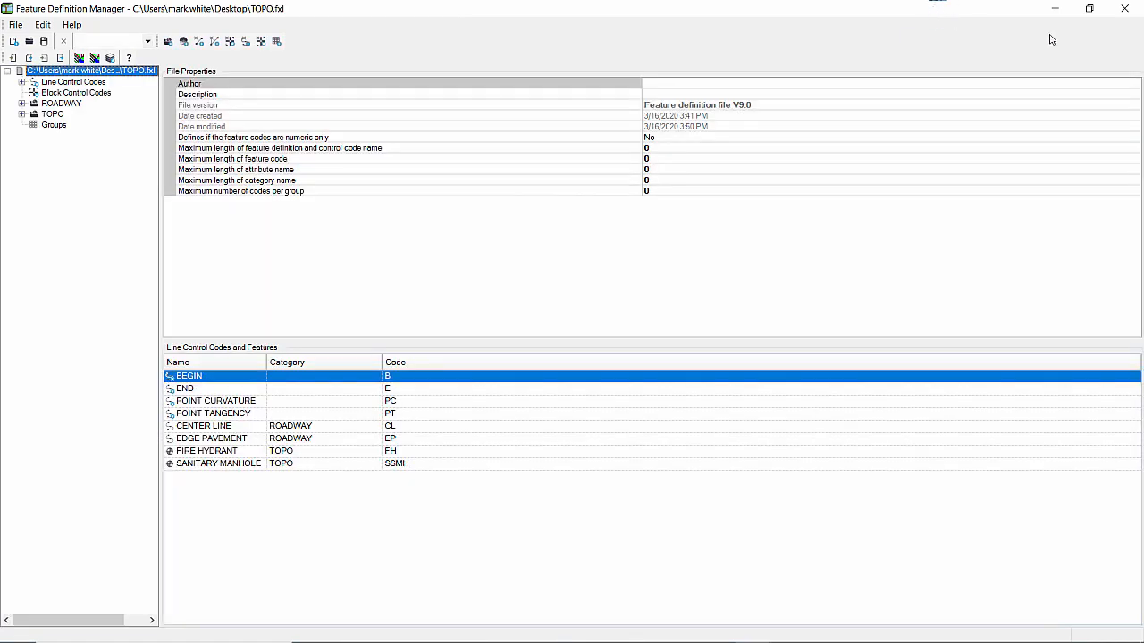
pyautogui.click(1126, 11)
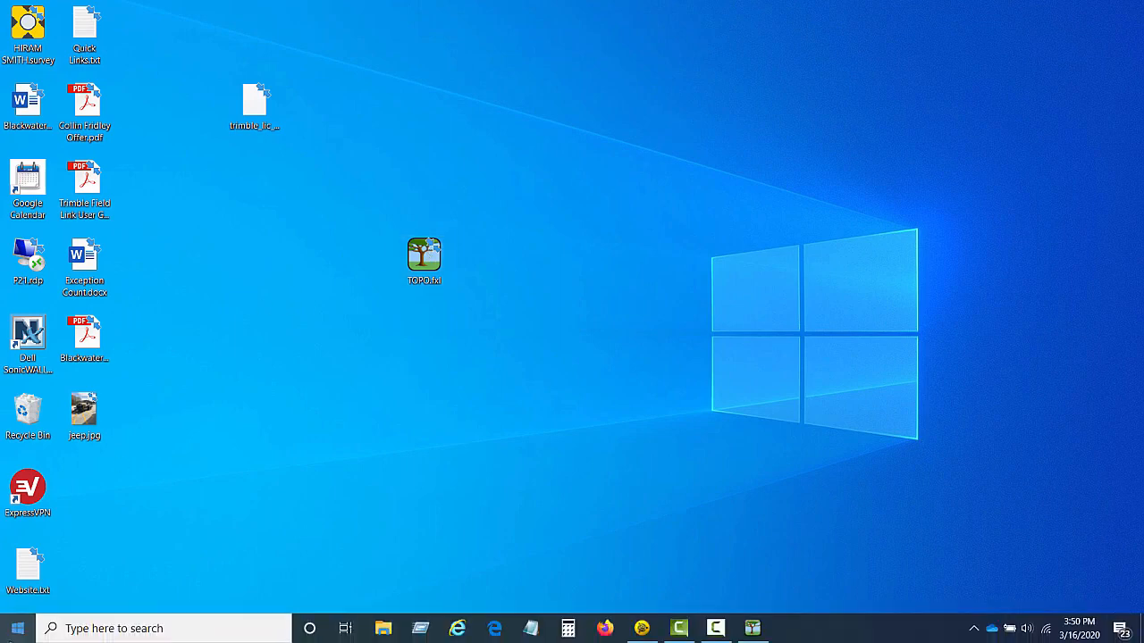
# Launch Survey Pro from the Spectra Geospatial program group and run it in Demo Mode
pyautogui.click(20, 633)
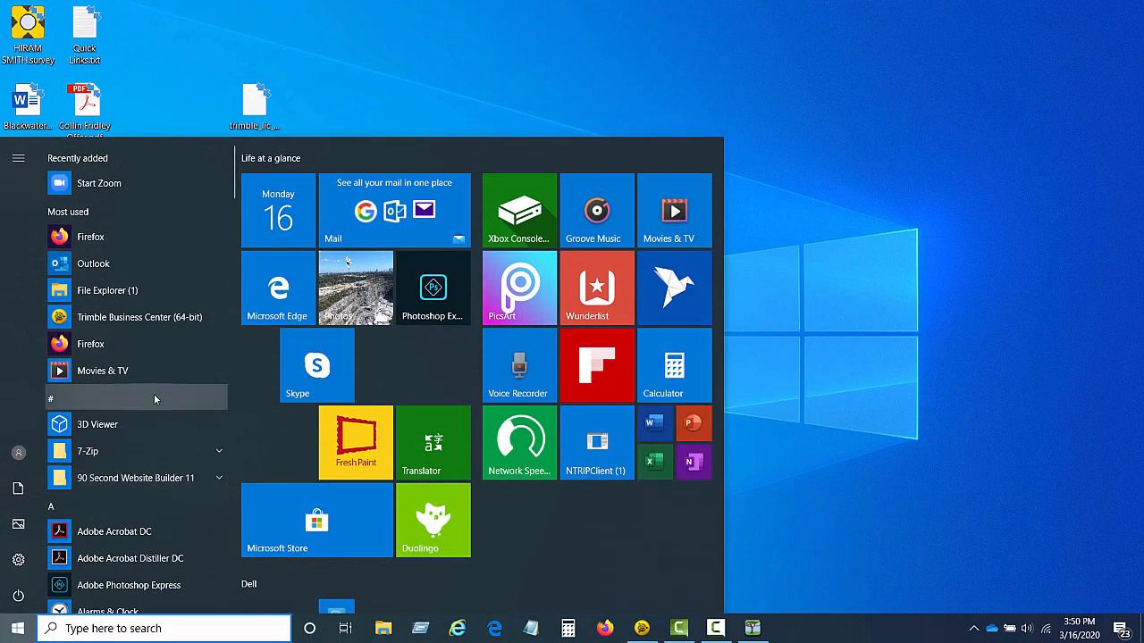
pyautogui.scroll(-5, 159, 393)
pyautogui.scroll(-20, 159, 384)
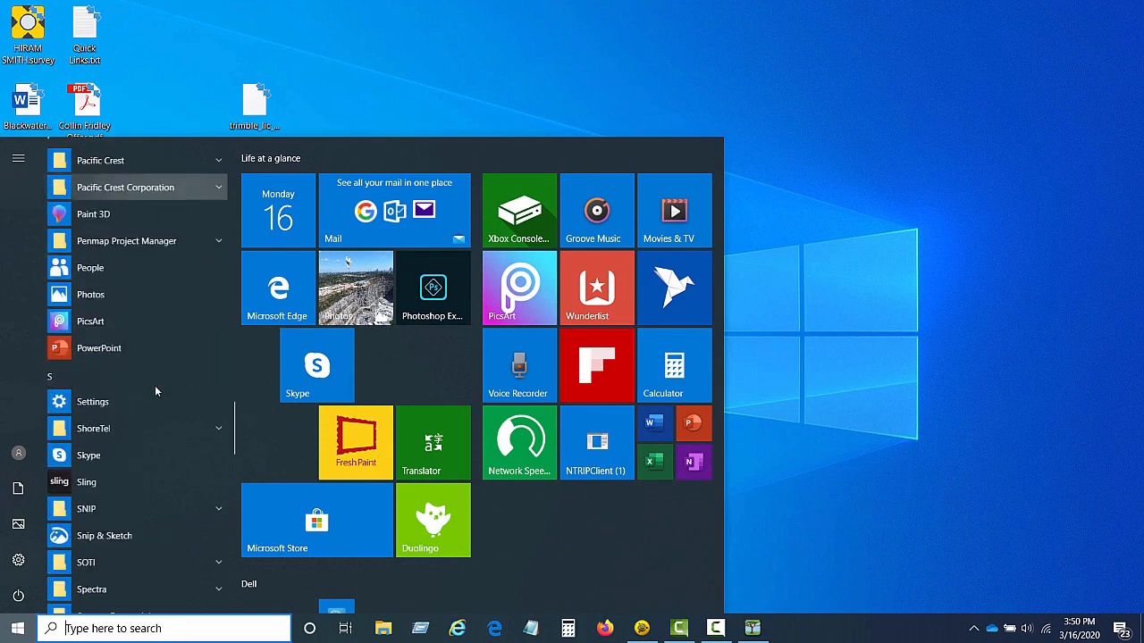
pyautogui.scroll(4, 154, 384)
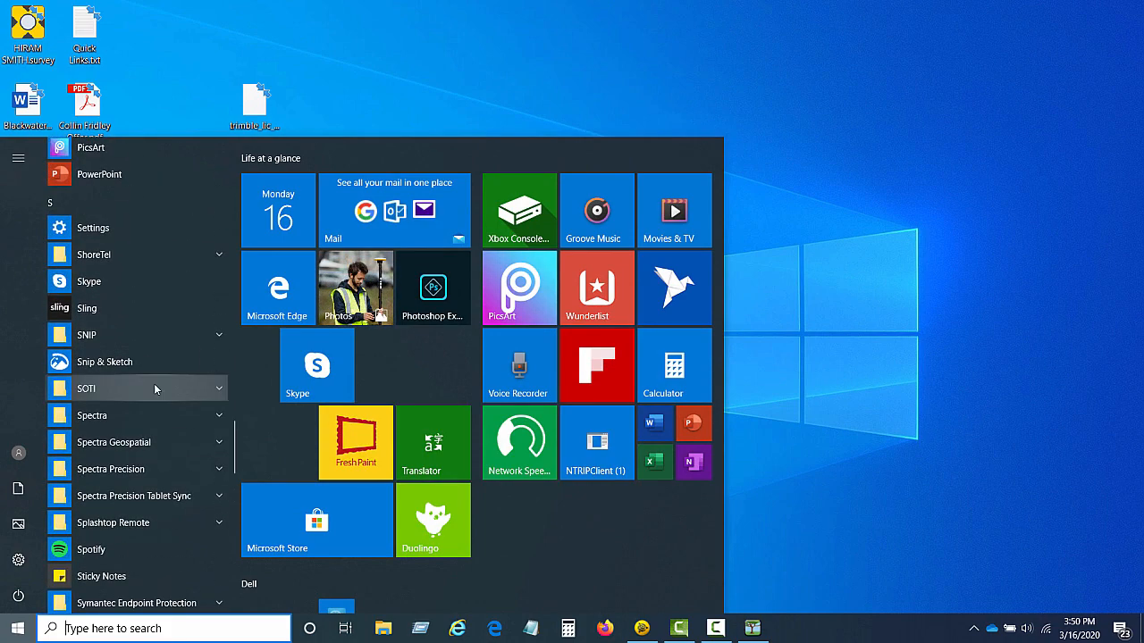
pyautogui.click(156, 443)
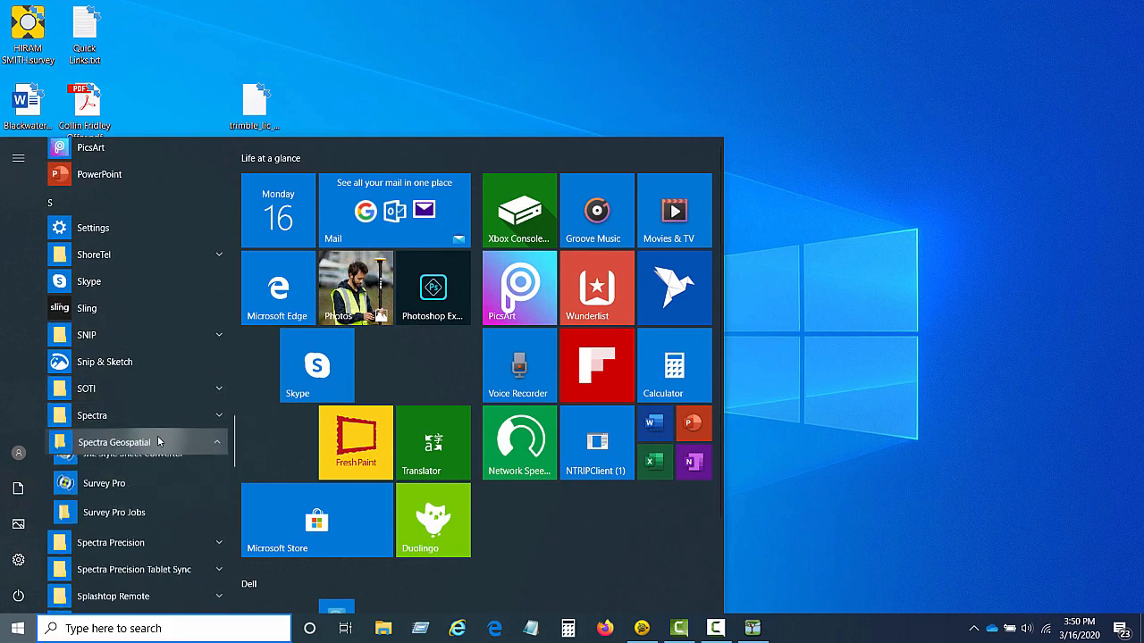
pyautogui.rightClick(125, 499)
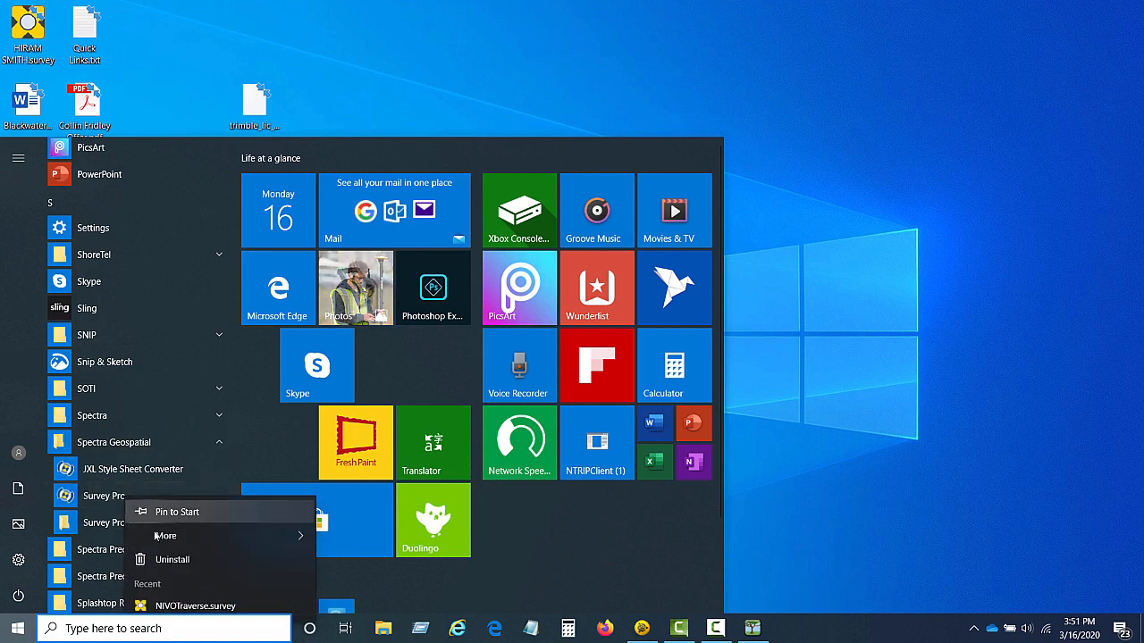
pyautogui.moveTo(268, 537)
pyautogui.click(371, 559)
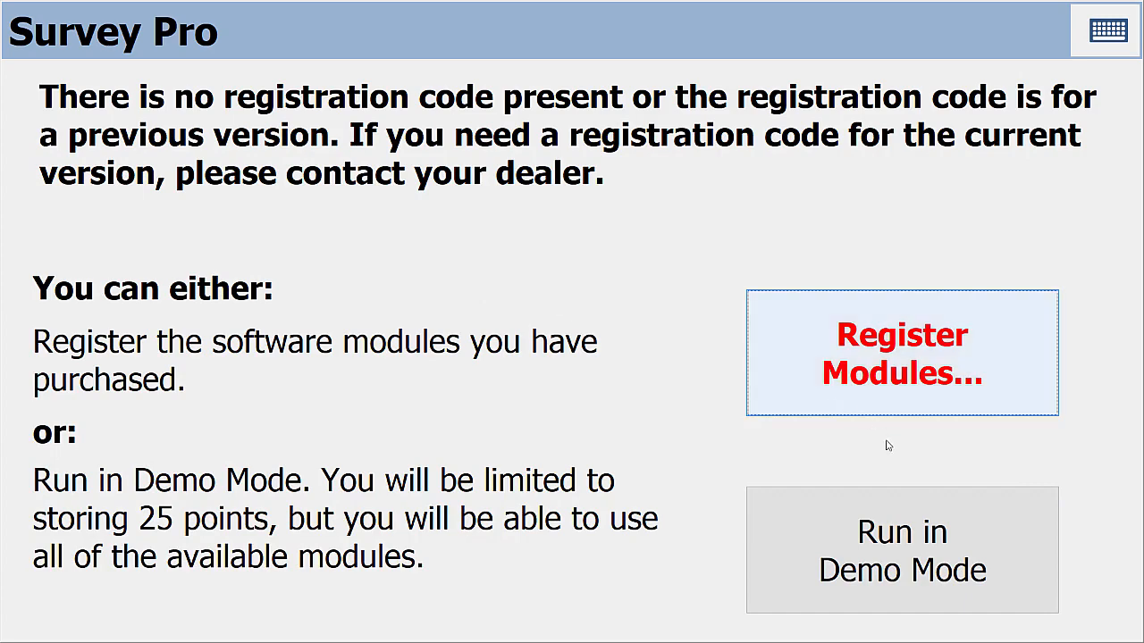
pyautogui.click(898, 541)
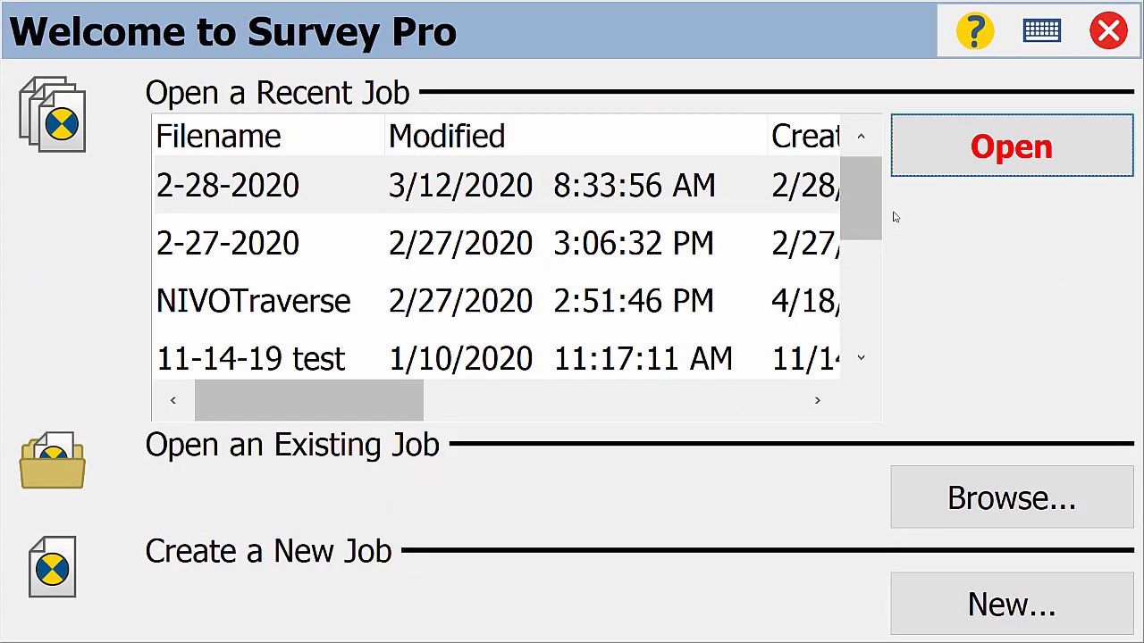
# Create a new job named 3-16-2020 using zone North Carolina 3200, datum NAD 1983 (Conus), GEOID18 (Conus) and no first point
pyautogui.click(985, 601)
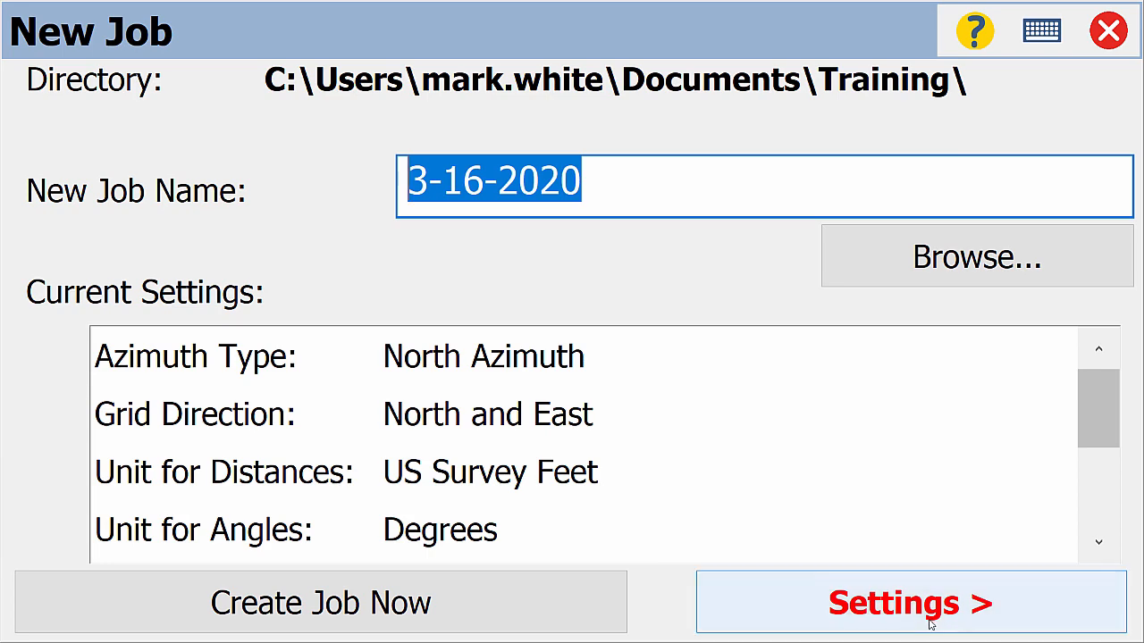
pyautogui.click(926, 618)
pyautogui.click(925, 617)
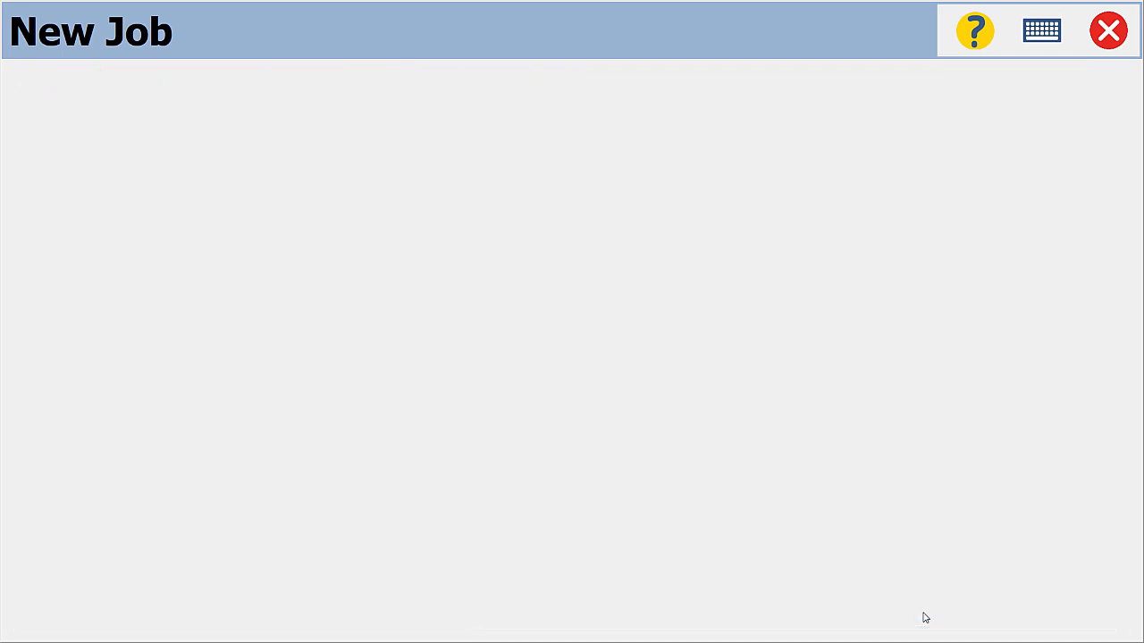
pyautogui.click(925, 616)
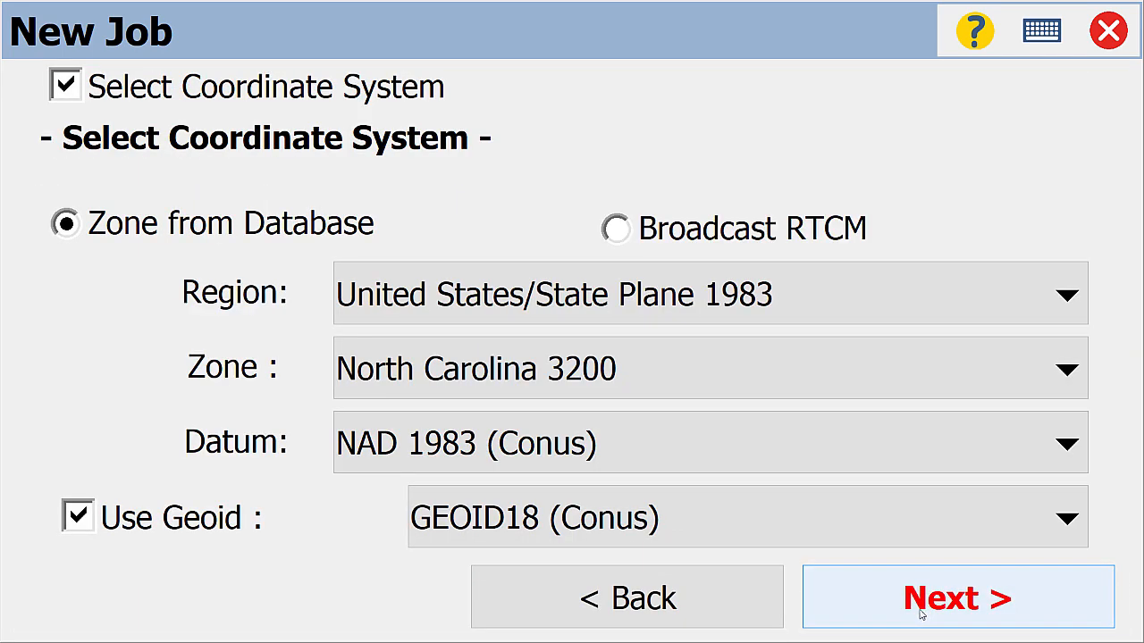
pyautogui.click(885, 592)
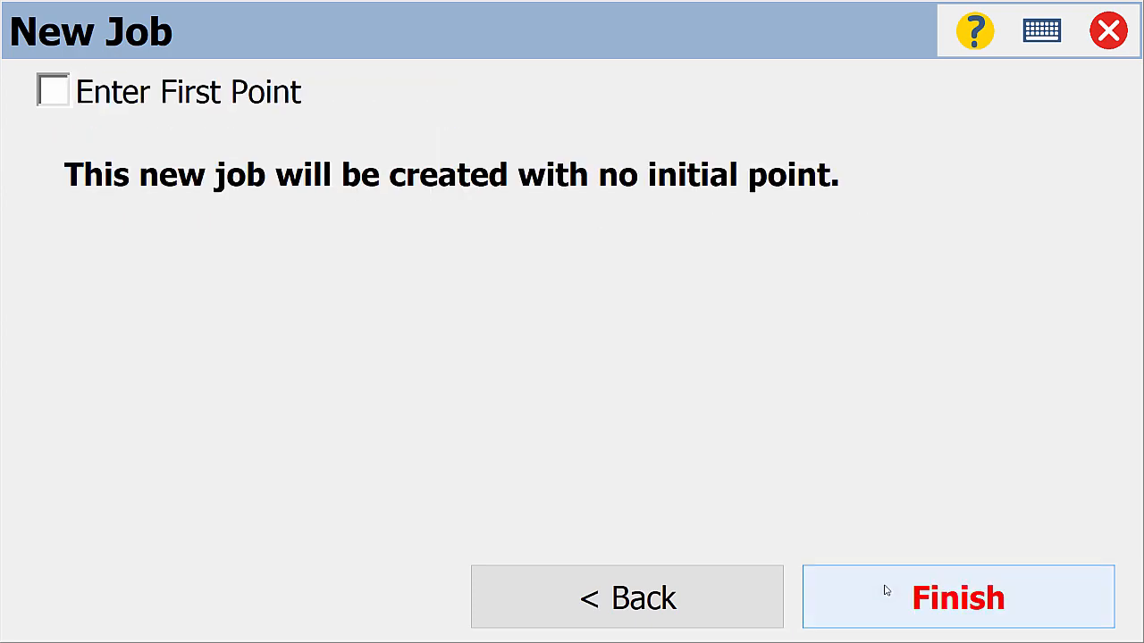
pyautogui.click(886, 592)
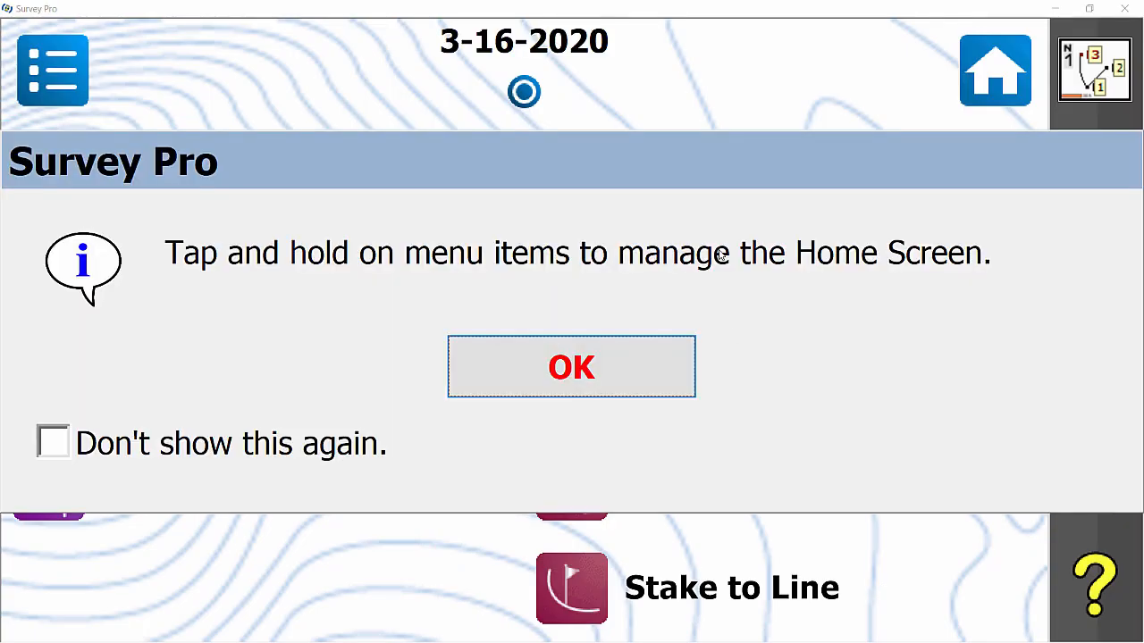
pyautogui.click(570, 366)
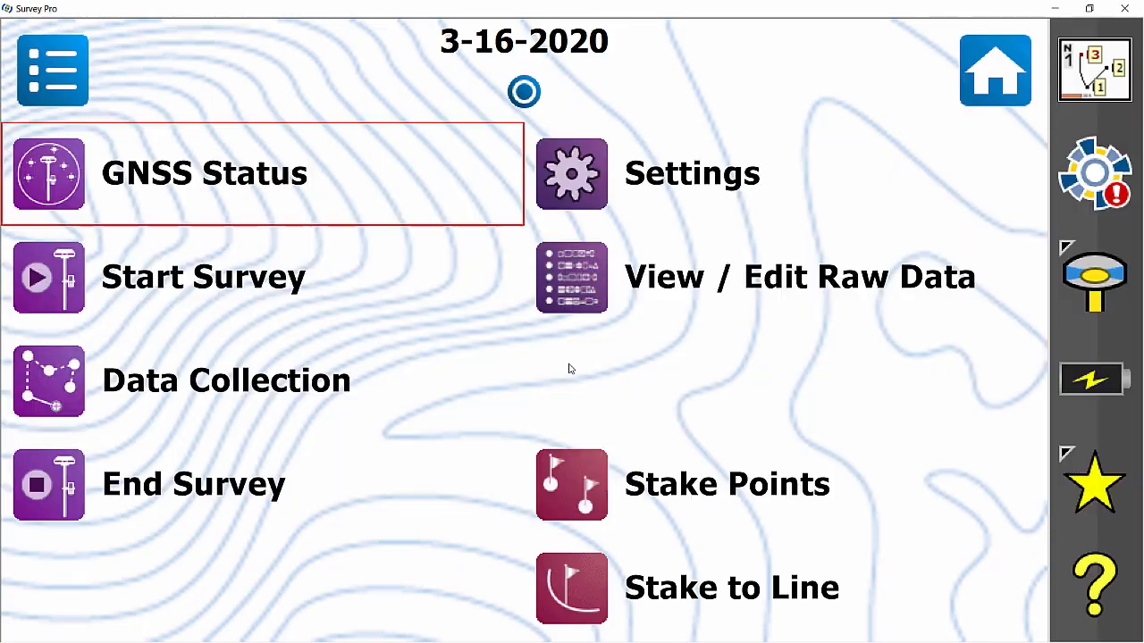
# Open the job's Coding settings and choose Codes, feature codes with attributes, as the Code or Desc option
pyautogui.click(655, 179)
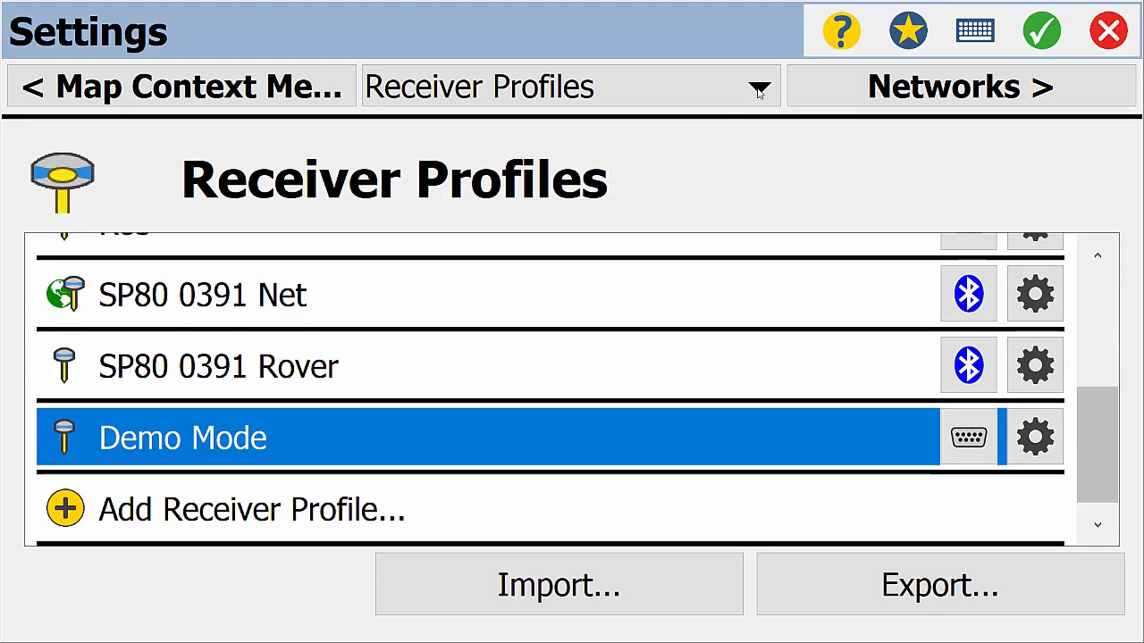
pyautogui.click(758, 91)
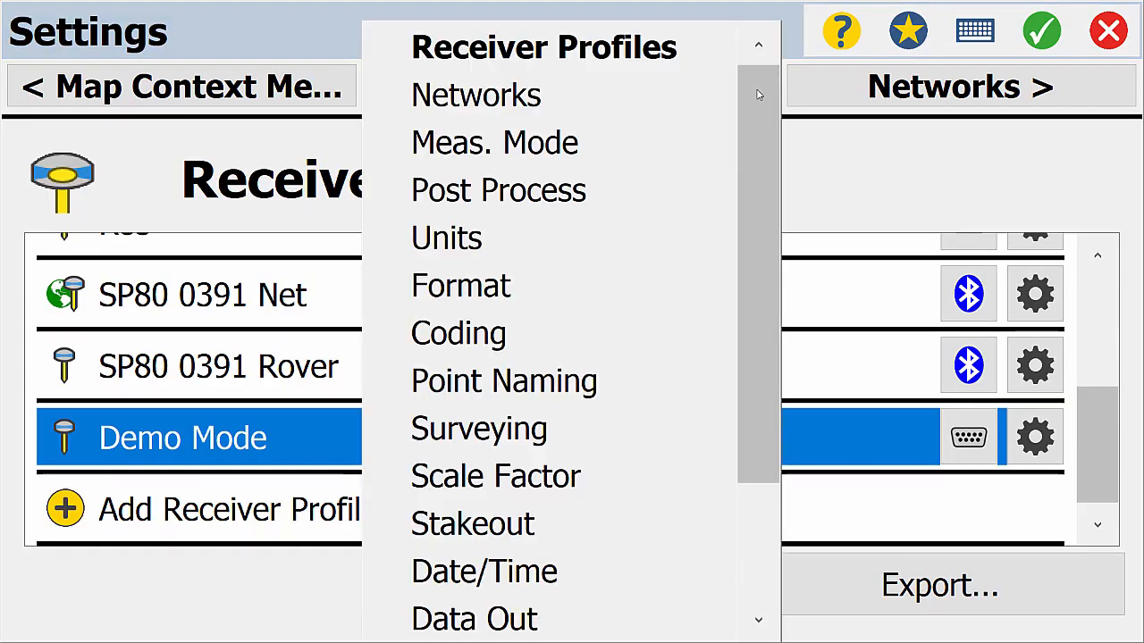
pyautogui.click(548, 351)
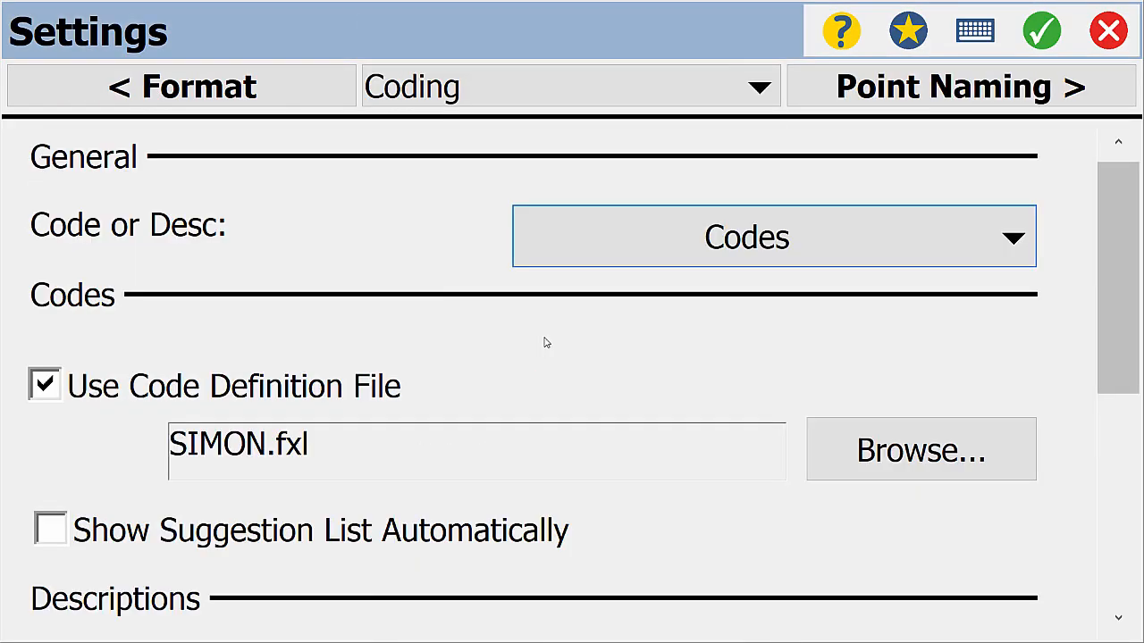
pyautogui.click(1014, 237)
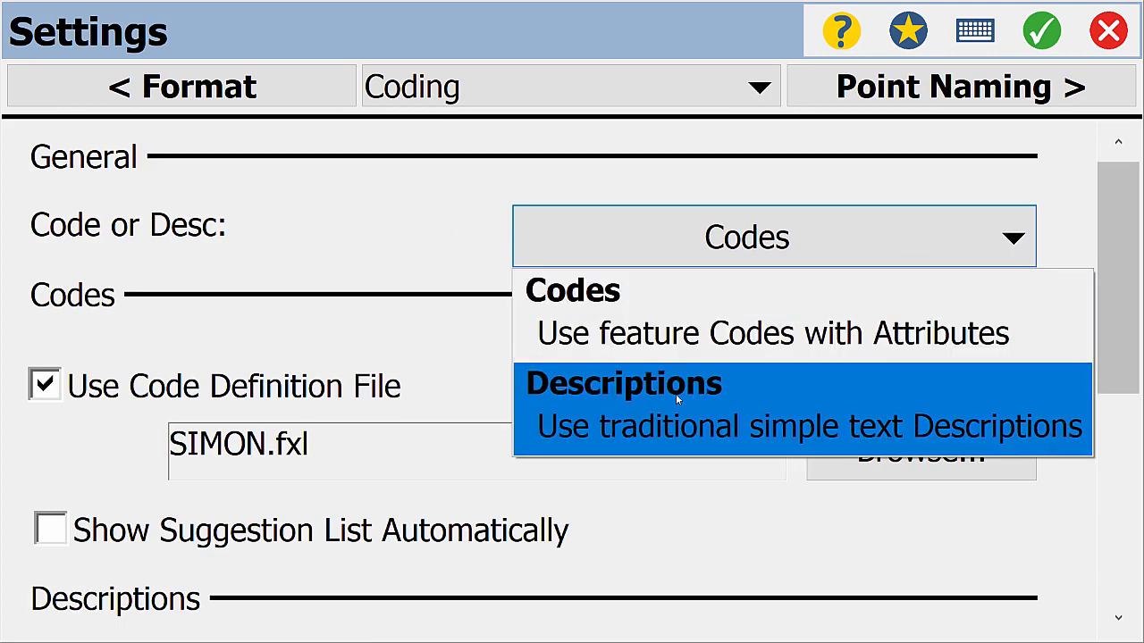
pyautogui.click(690, 305)
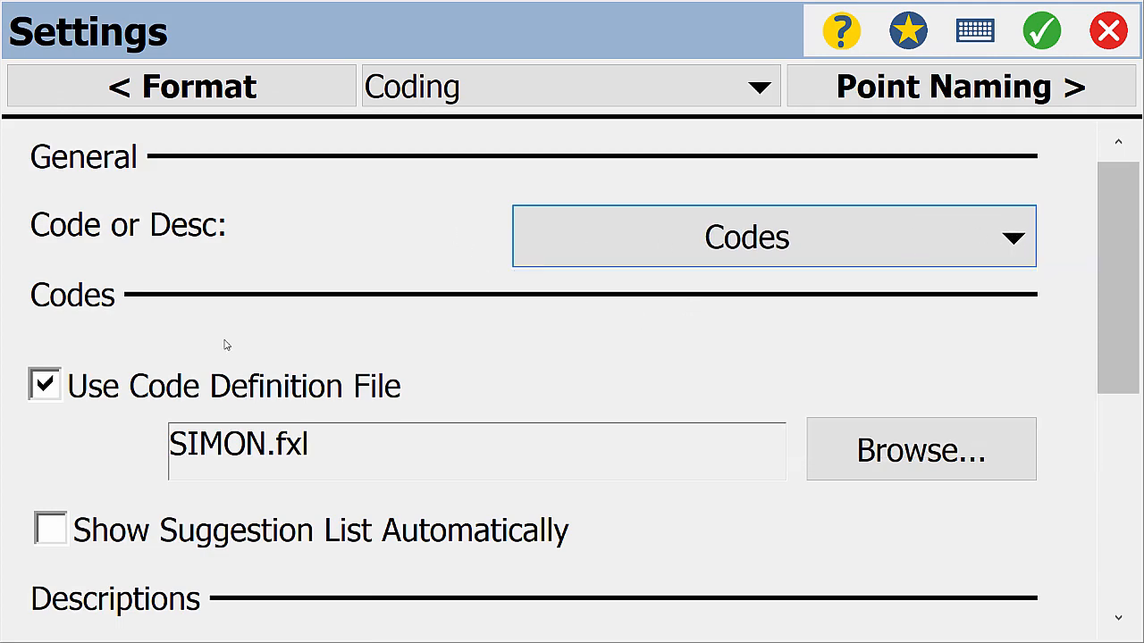
# Browse for a replacement code definition file and go to the Desktop folder of the current user profile
pyautogui.click(896, 461)
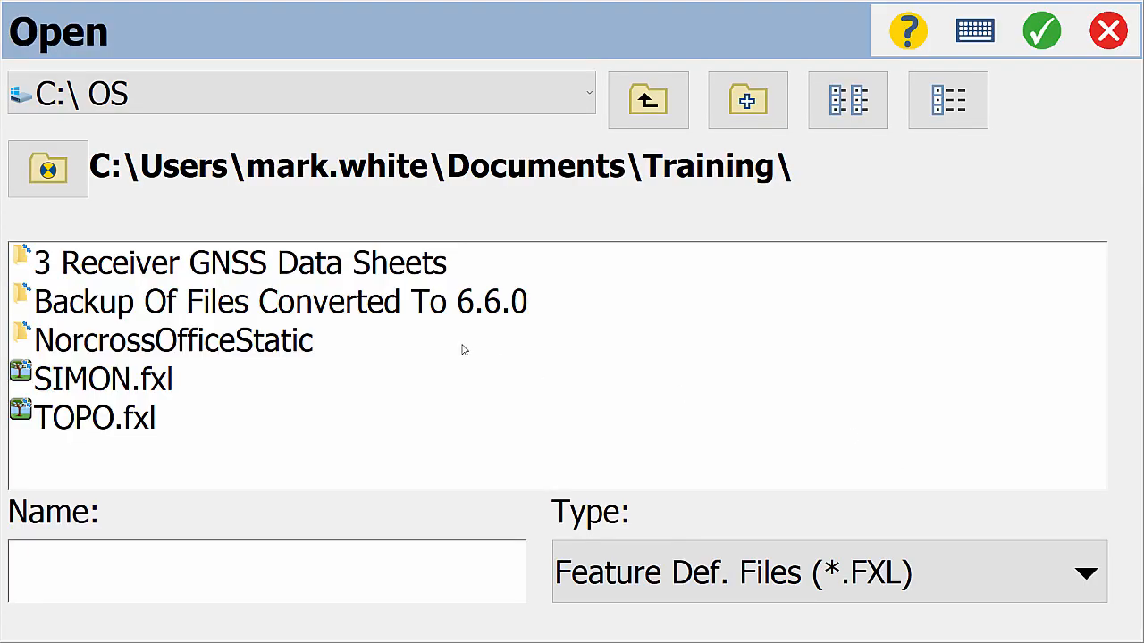
pyautogui.click(648, 100)
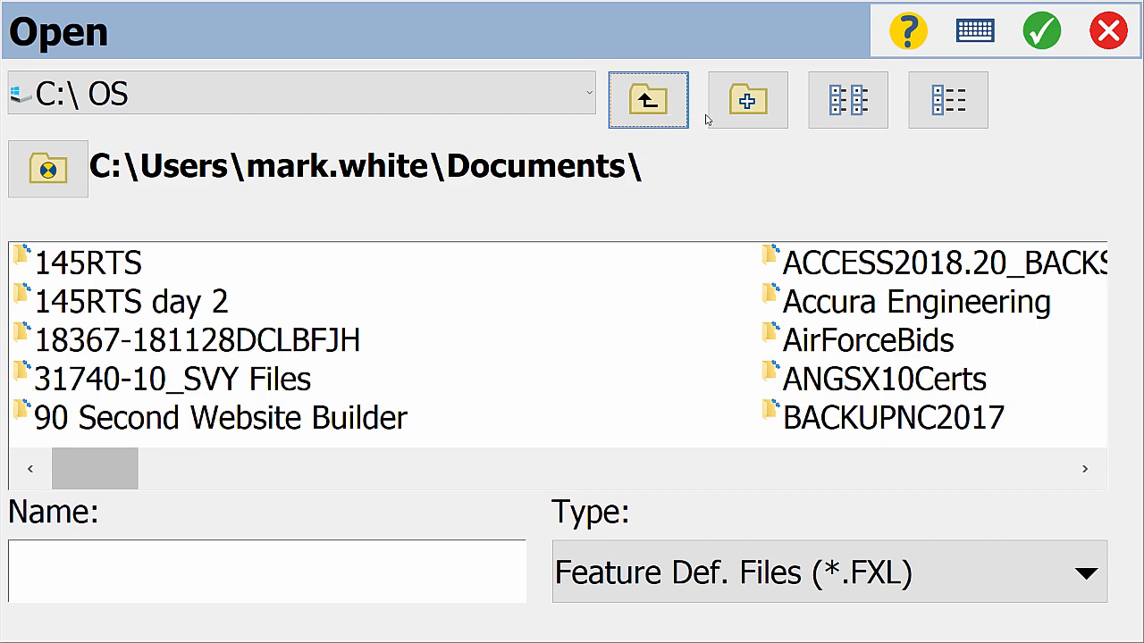
pyautogui.click(647, 101)
pyautogui.click(646, 102)
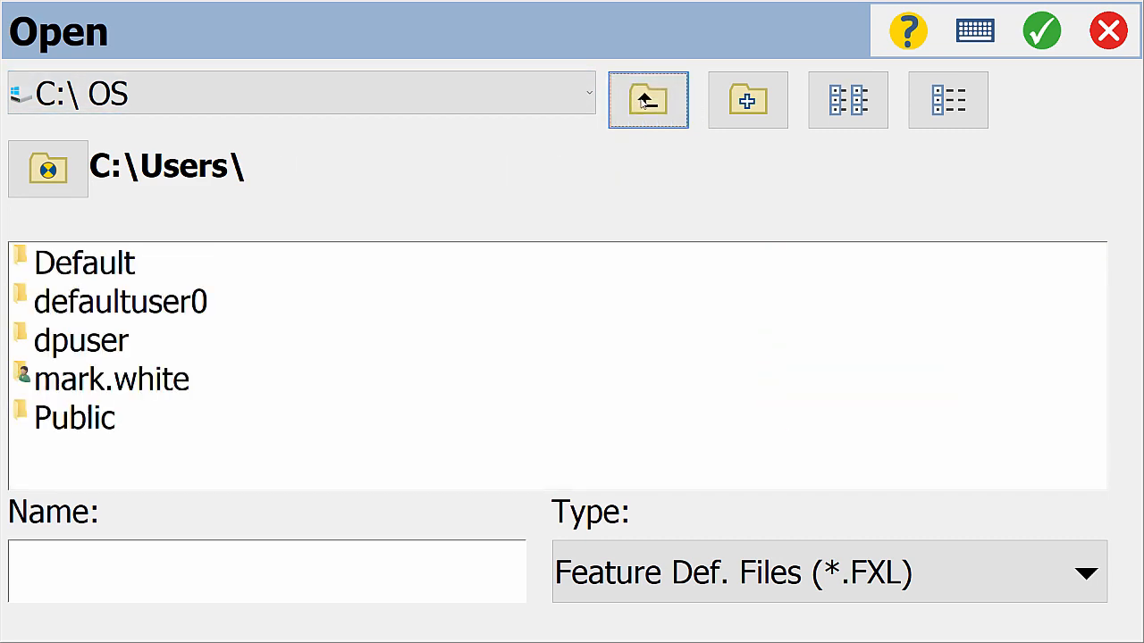
pyautogui.click(94, 382)
pyautogui.doubleClick(48, 393)
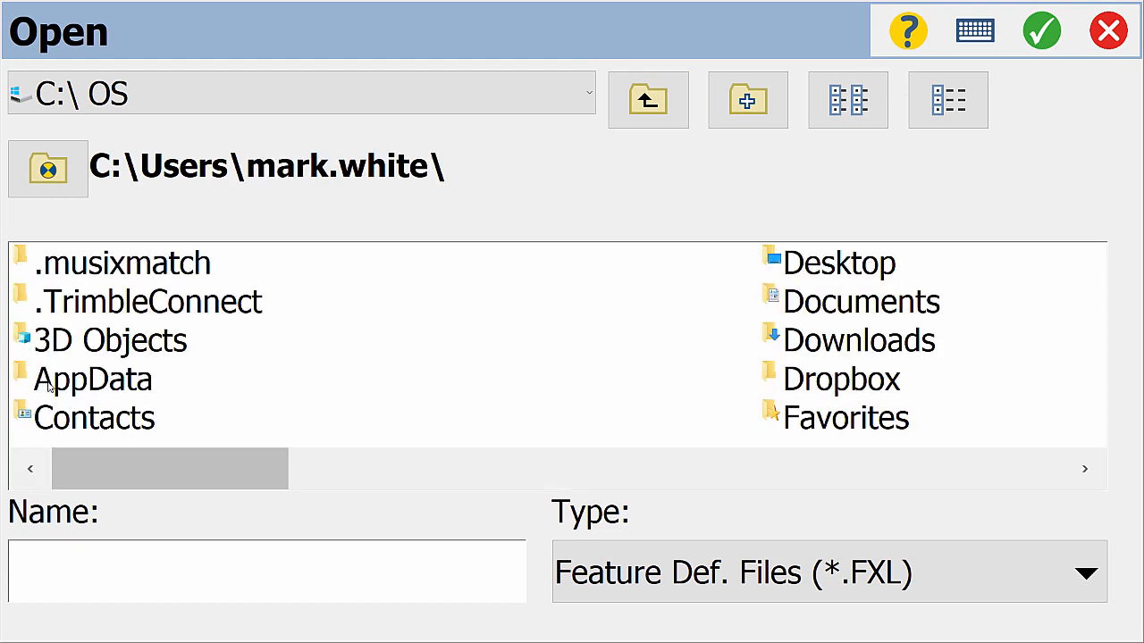
pyautogui.doubleClick(833, 261)
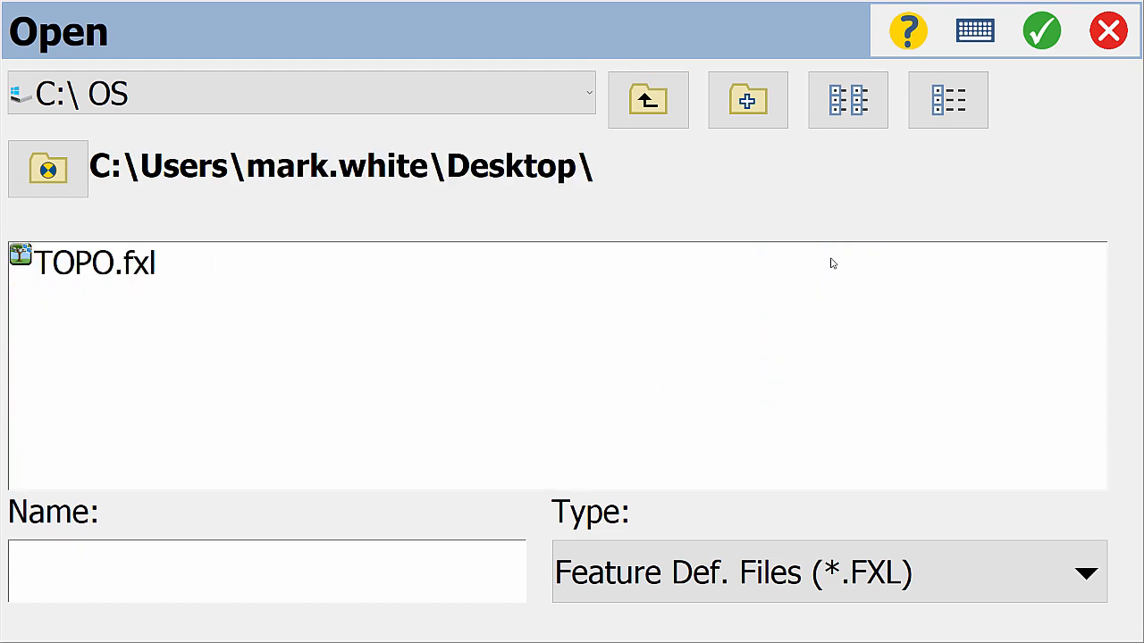
# Load TOPO.fxl from the Desktop as the code definition file and accept copying it to the job's working directory
pyautogui.click(135, 265)
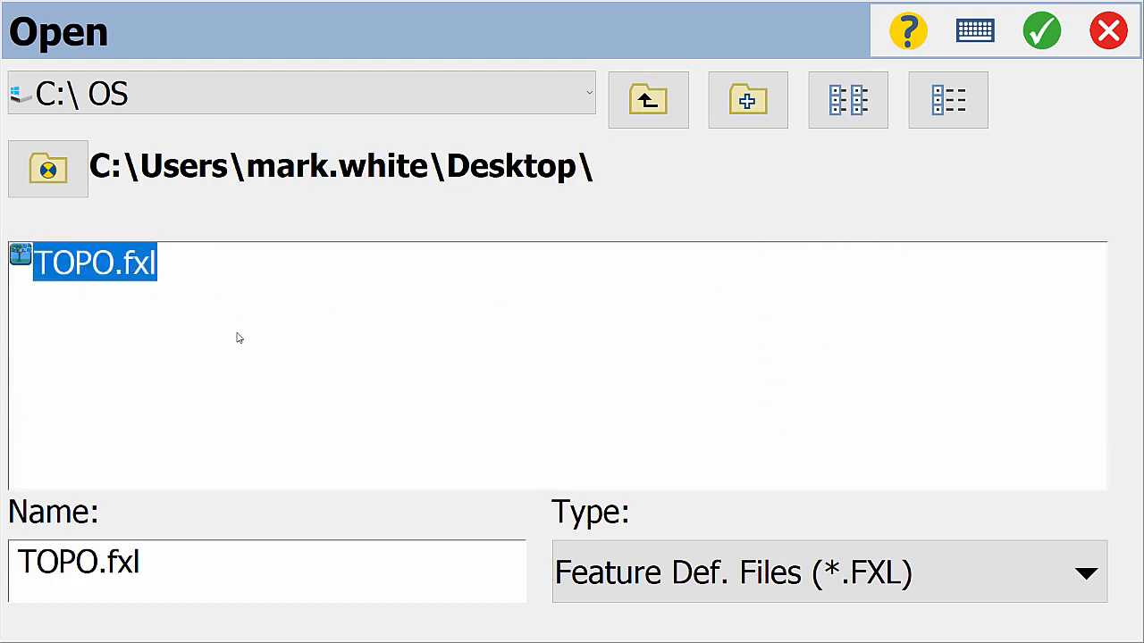
pyautogui.click(1042, 32)
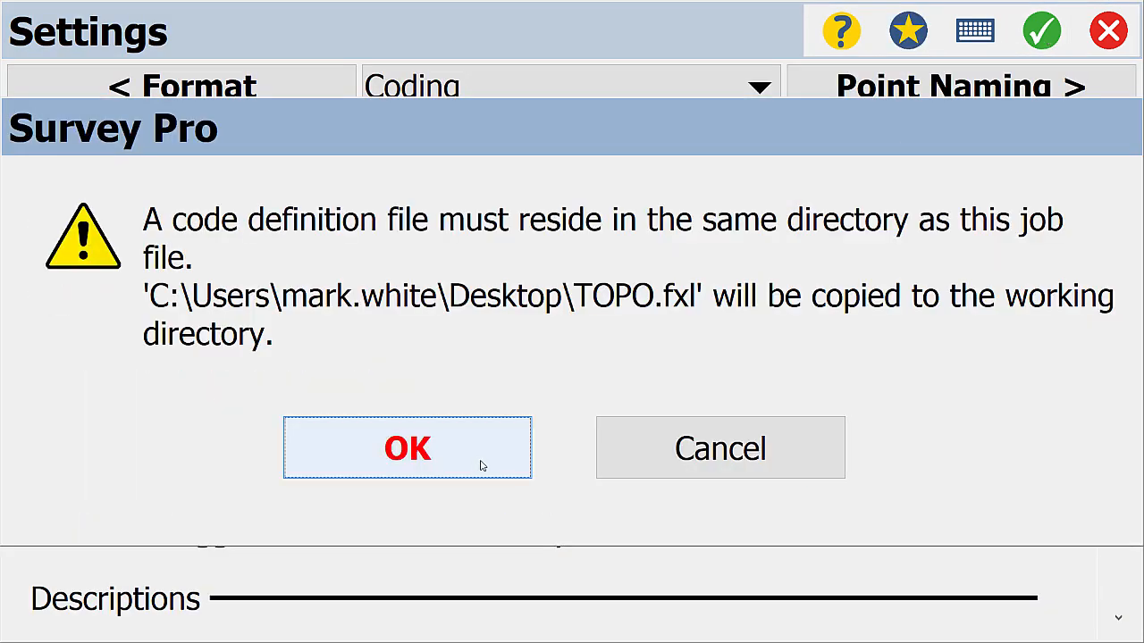
pyautogui.click(486, 458)
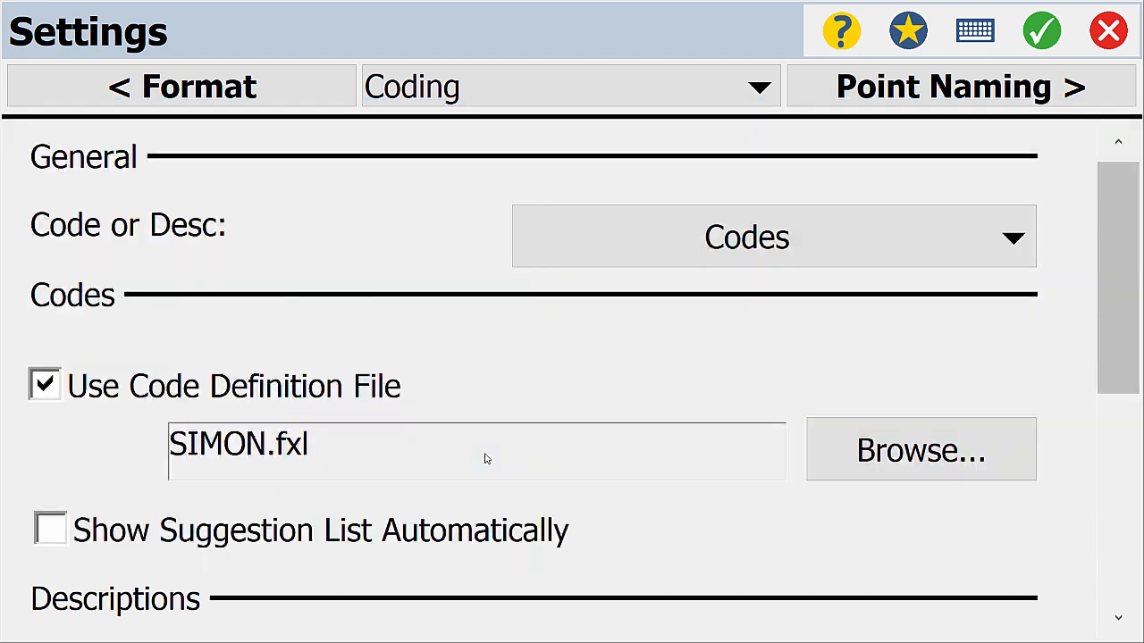
pyautogui.click(474, 398)
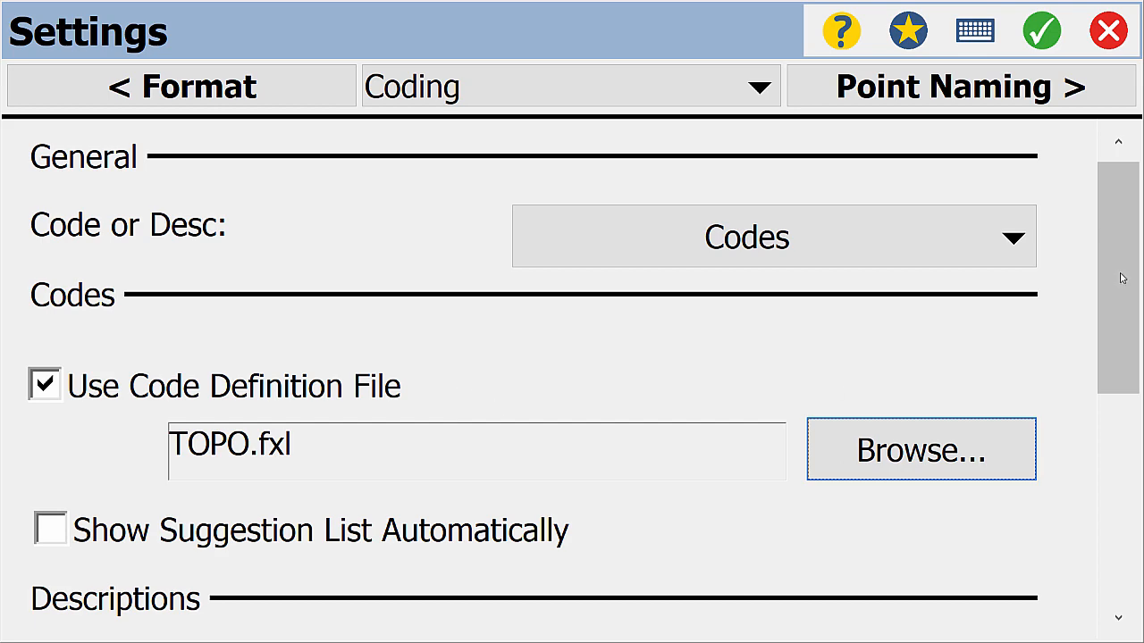
# Review the description file options in the Coding settings and save the job settings
pyautogui.moveTo(1118, 277); pyautogui.dragTo(1125, 393)
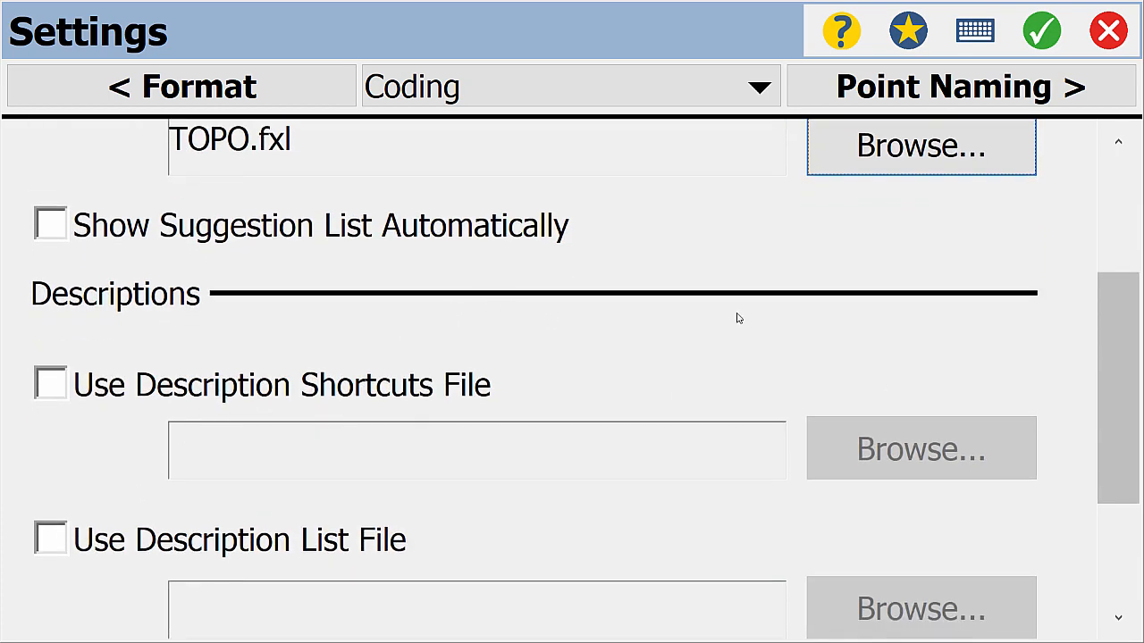
pyautogui.moveTo(1122, 326); pyautogui.dragTo(1117, 225)
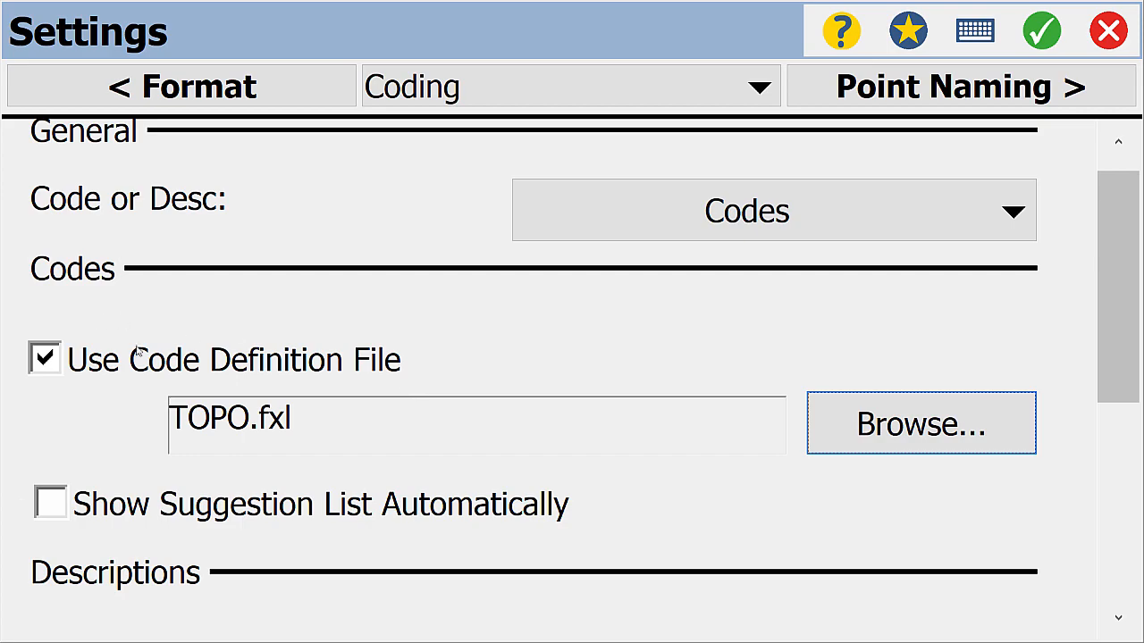
pyautogui.click(1045, 32)
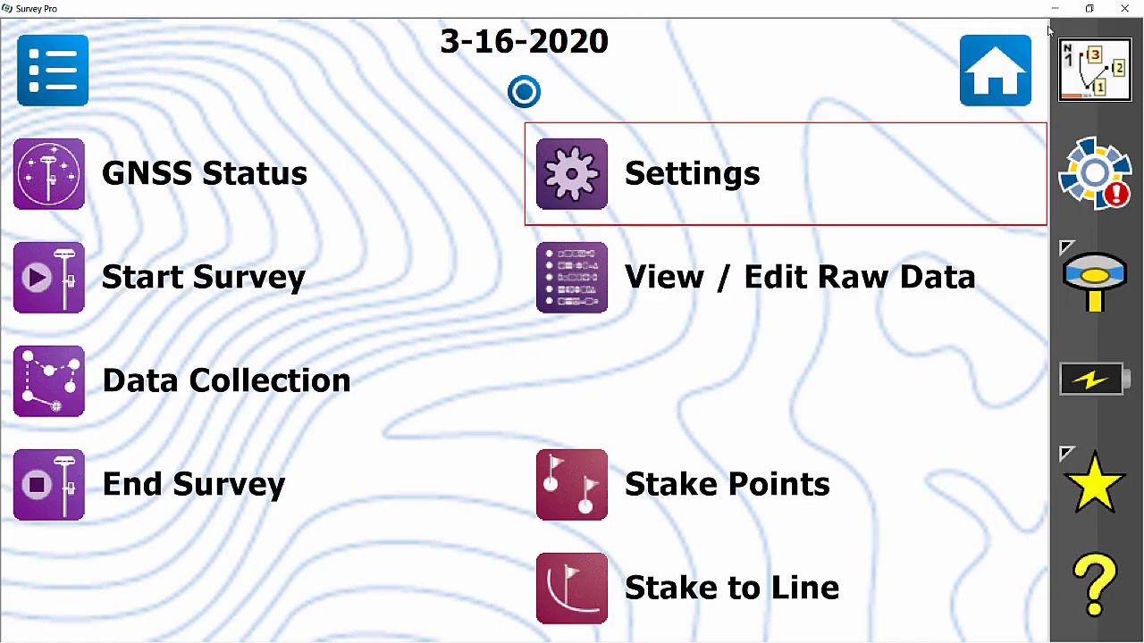